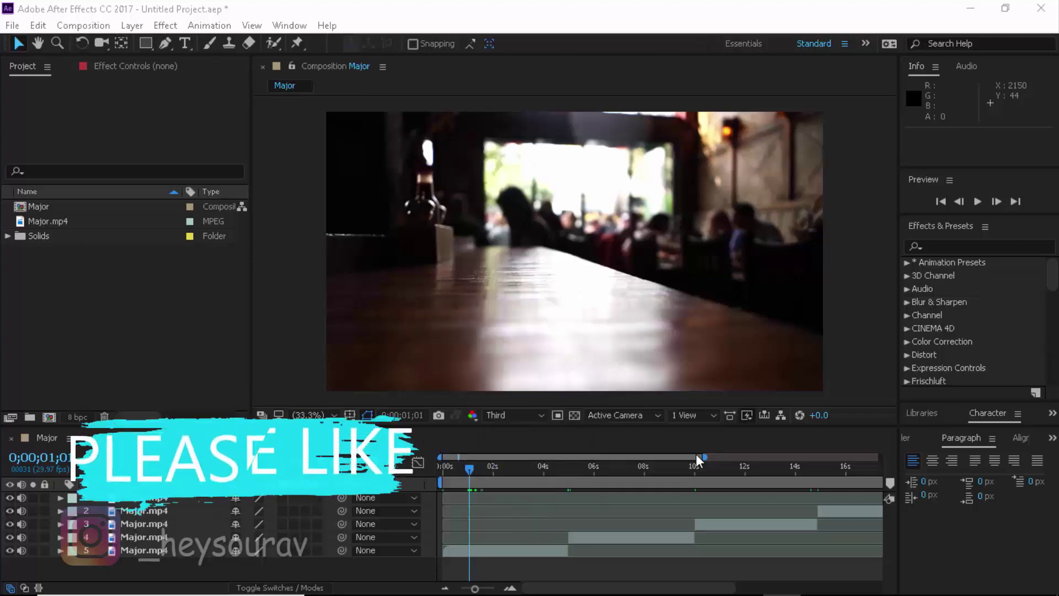
pyautogui.click(190, 501)
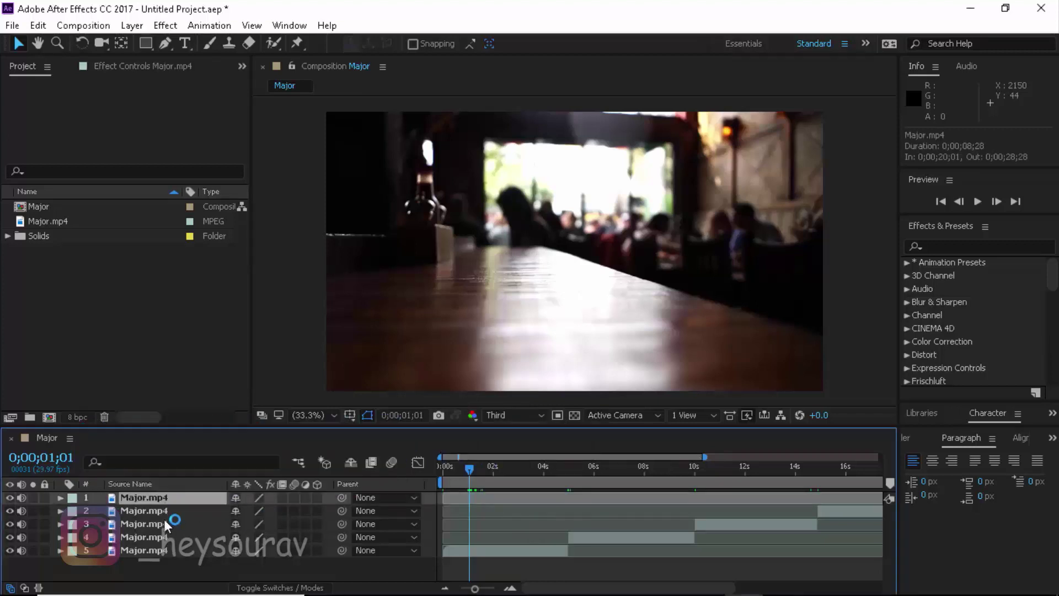
pyautogui.moveTo(150, 562); pyautogui.dragTo(153, 496)
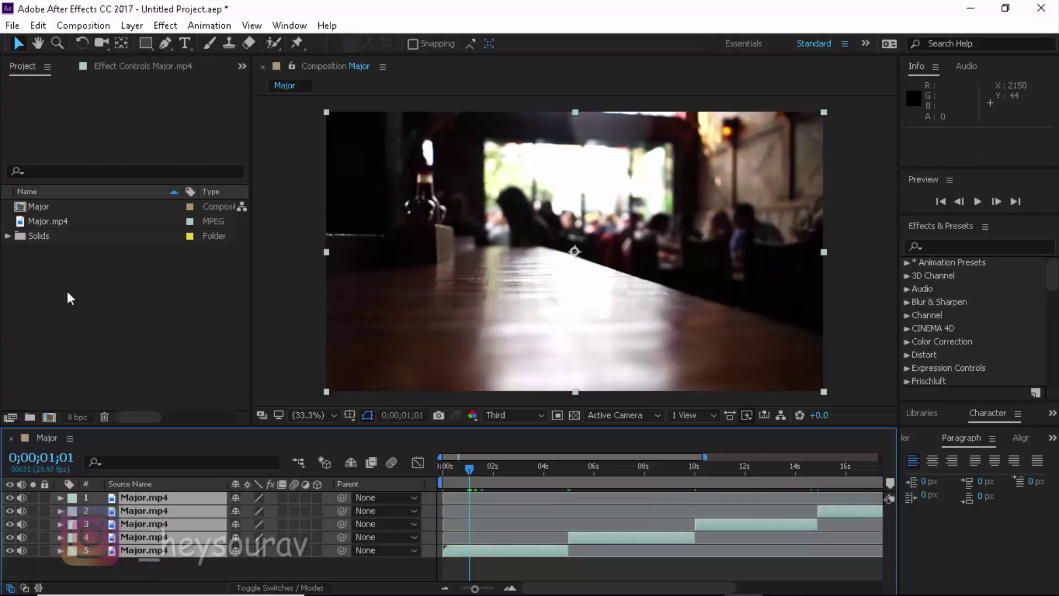
pyautogui.click(77, 279)
pyautogui.click(190, 559)
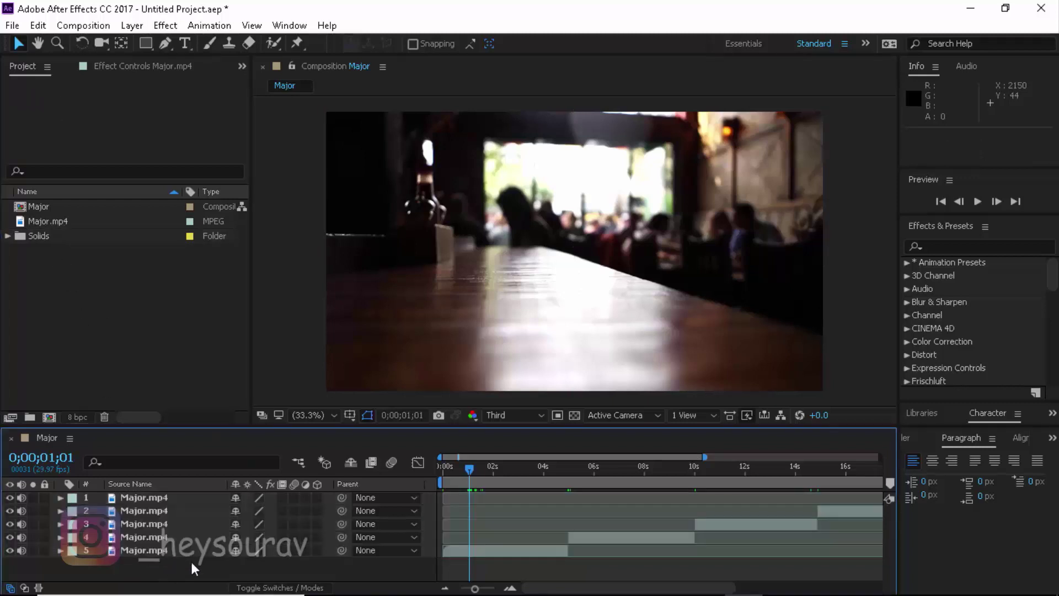
pyautogui.hotkey('ctrl', 'shift', 'd')
pyautogui.hotkey('ctrl', 'z')
# Step: Show the composition's full duration in the timeline and move the playhead to the end of the first clip, the lowest layer
pyautogui.moveTo(472, 466); pyautogui.dragTo(881, 458)
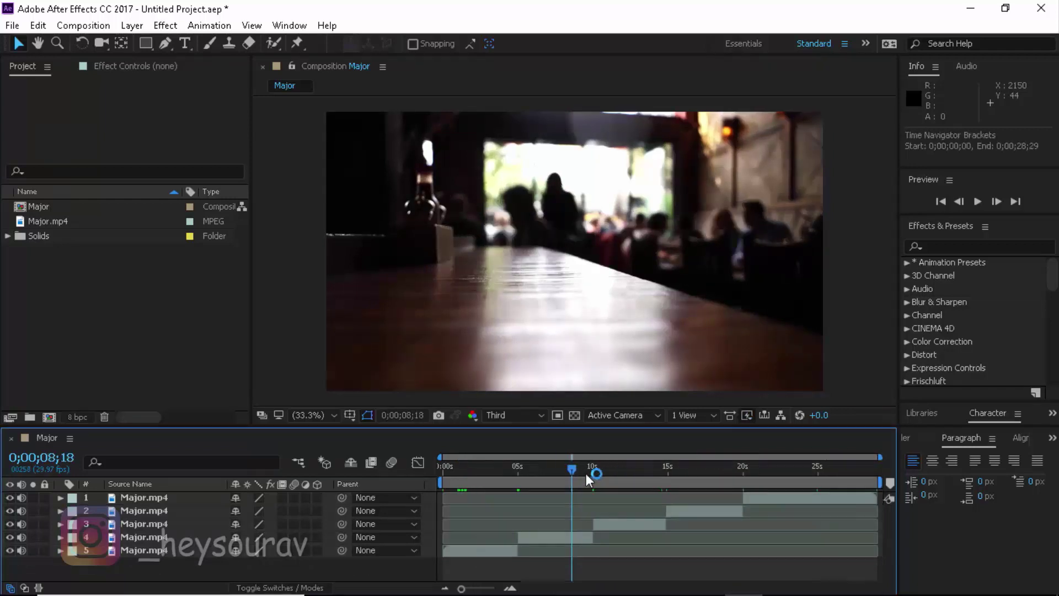
pyautogui.moveTo(577, 472); pyautogui.dragTo(510, 520)
pyautogui.click(477, 553)
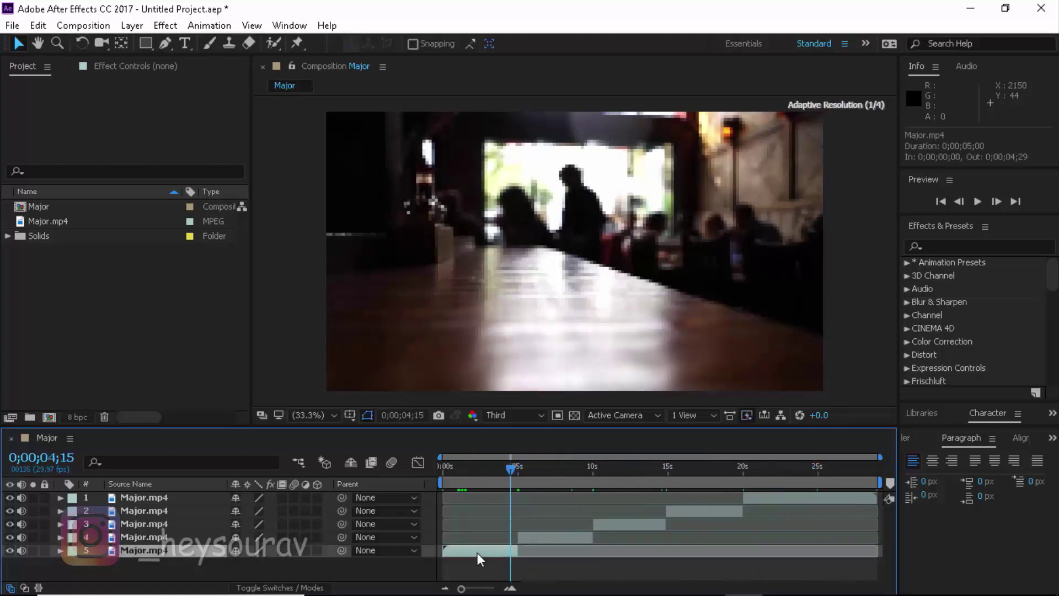
pyautogui.press('o')
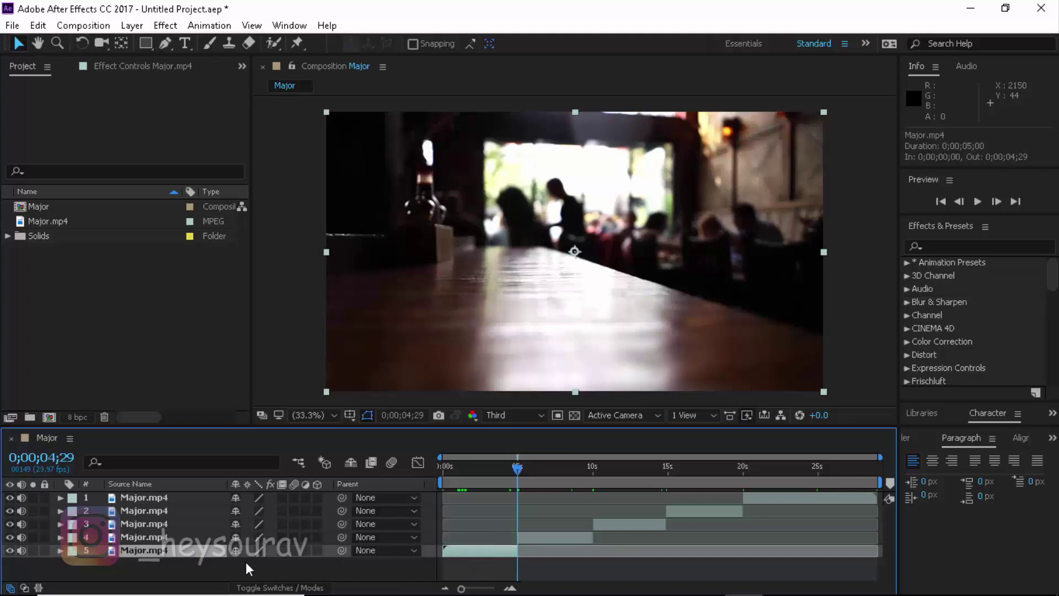
pyautogui.press('y')
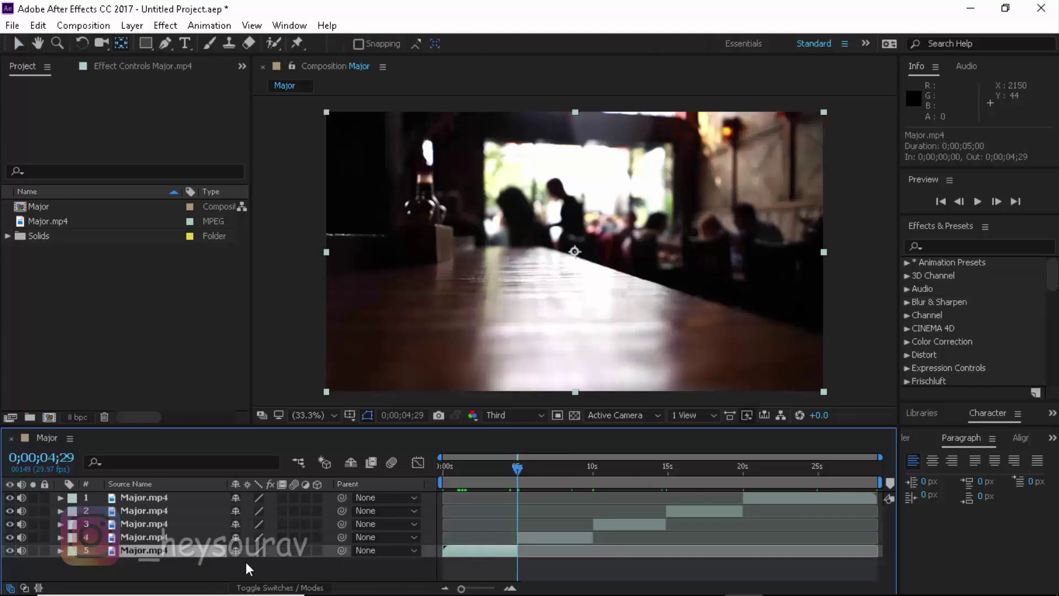
pyautogui.press('t')
pyautogui.moveTo(236, 564)
pyautogui.mouseDown()
pyautogui.moveTo(192, 570)
pyautogui.moveTo(249, 566)
pyautogui.mouseUp()
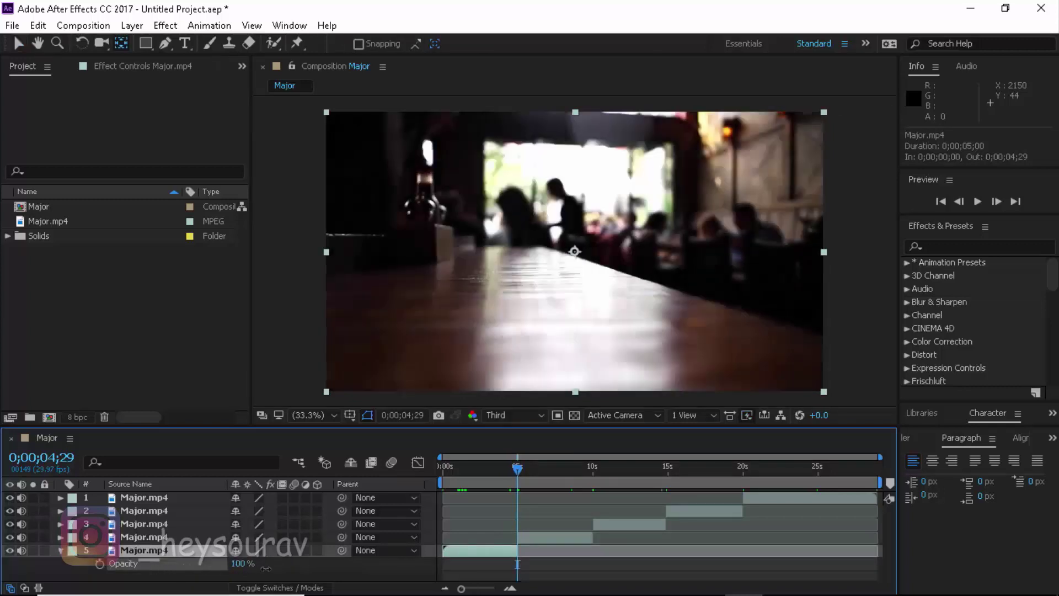
pyautogui.click(61, 552)
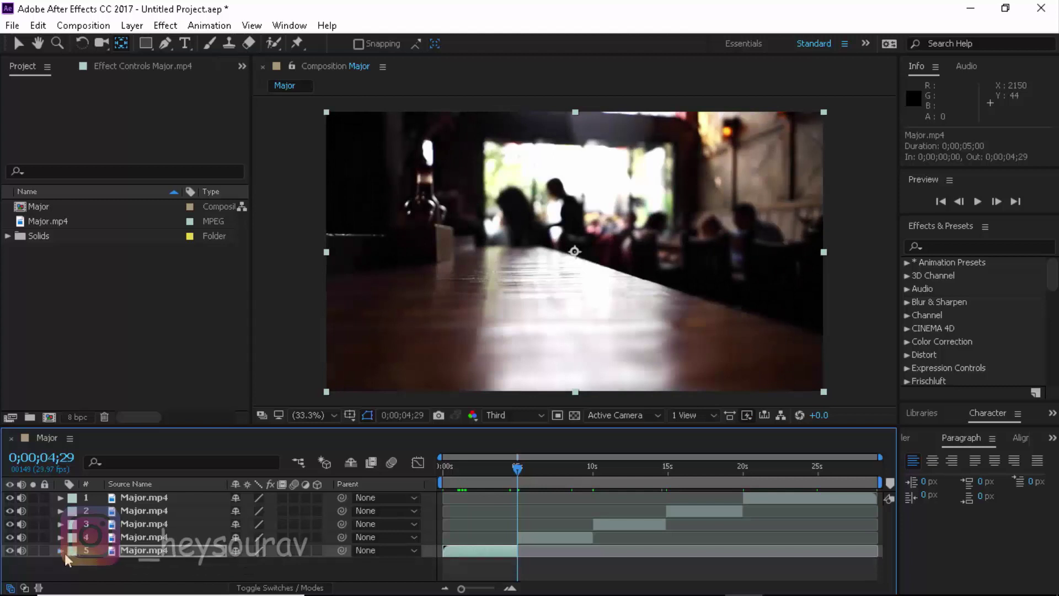
pyautogui.moveTo(516, 469); pyautogui.dragTo(503, 501)
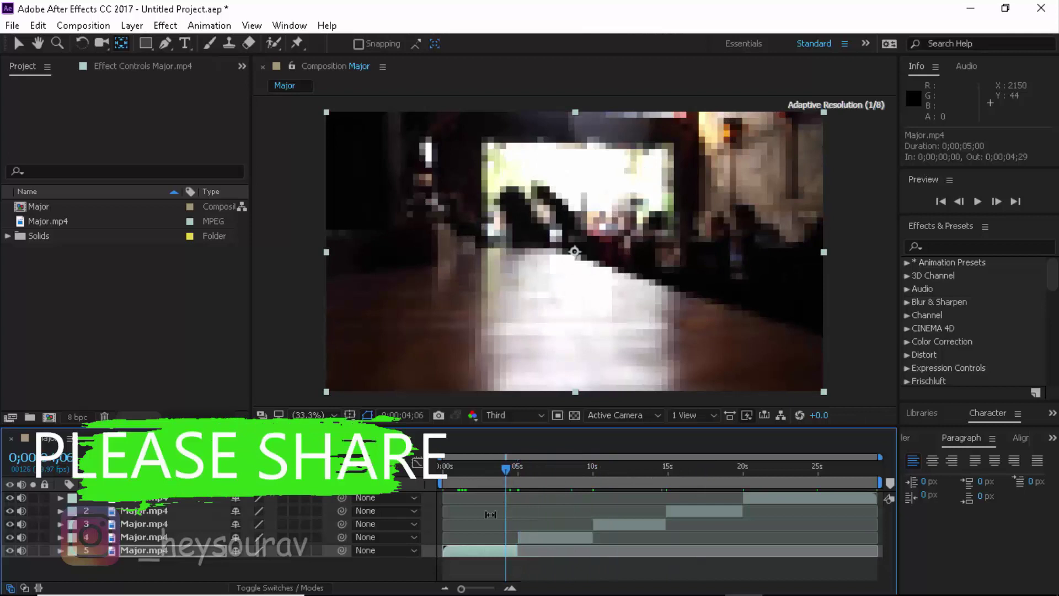
pyautogui.click(628, 524)
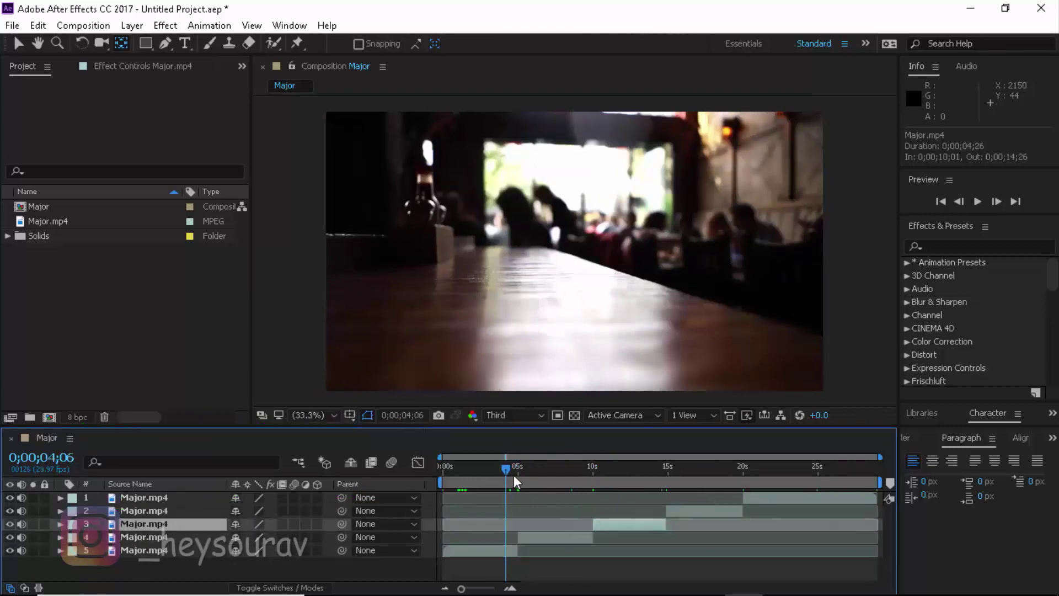
# Step: Return the playhead to 0;00;00;00 and add a black 1920 x 1080 px solid named FadeSolid above all clips
pyautogui.moveTo(508, 469); pyautogui.dragTo(441, 513)
pyautogui.click(475, 561)
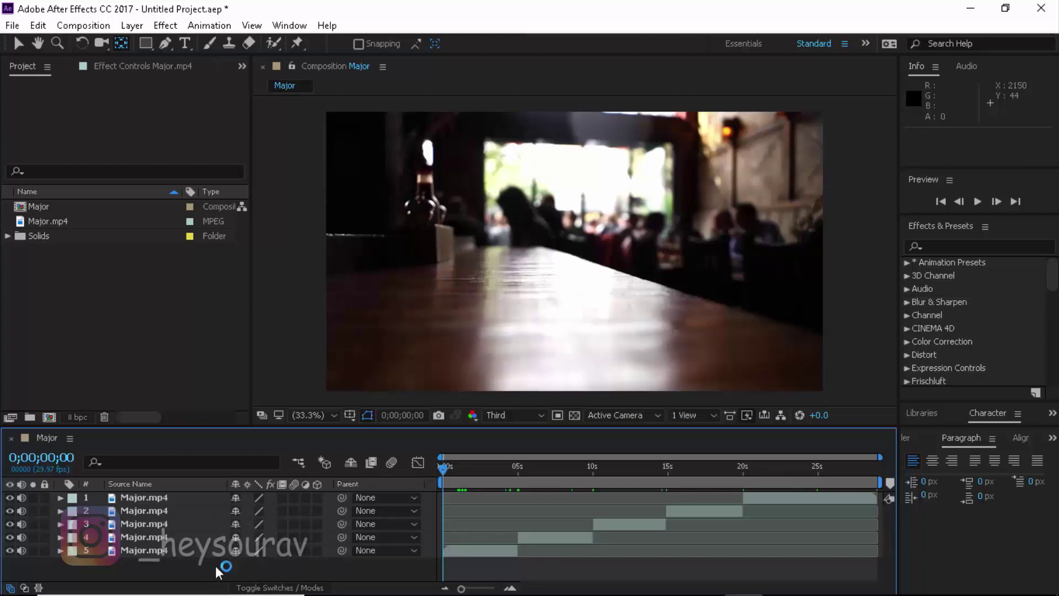
pyautogui.hotkey('ctrl', 'y')
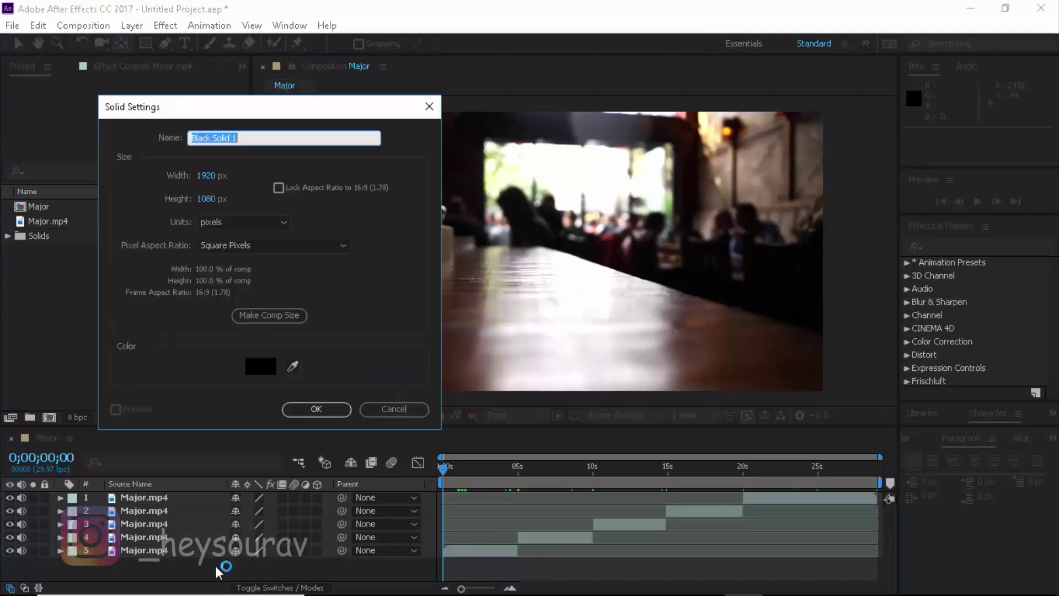
pyautogui.write('FadeSolid')
pyautogui.press('Return')
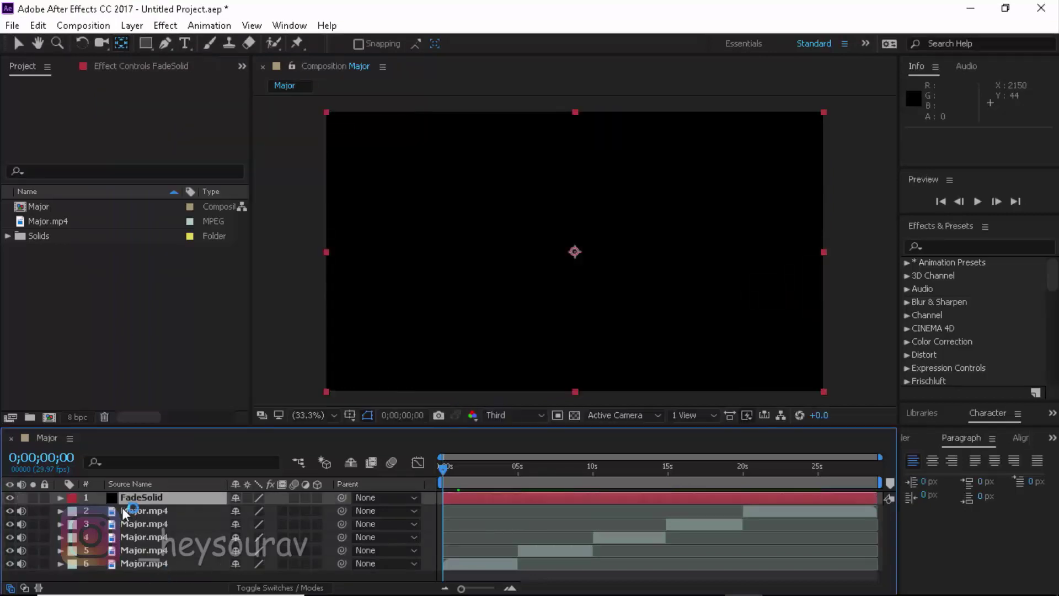
# Step: Reveal the Opacity property of FadeSolid and keyframe it at 100% at 0;00;00;00
pyautogui.press('t')
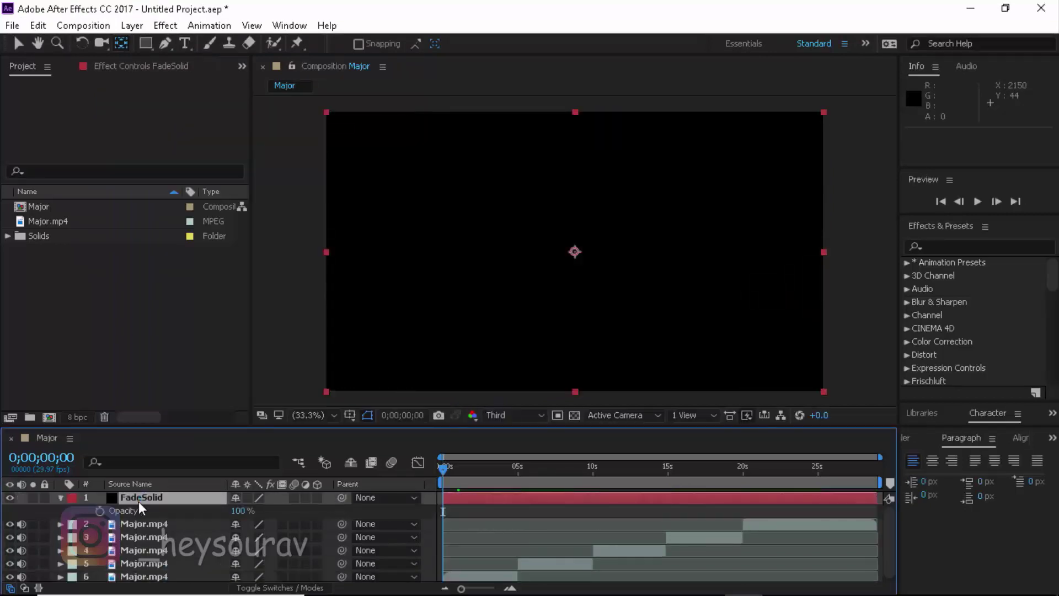
pyautogui.moveTo(230, 511); pyautogui.dragTo(133, 522)
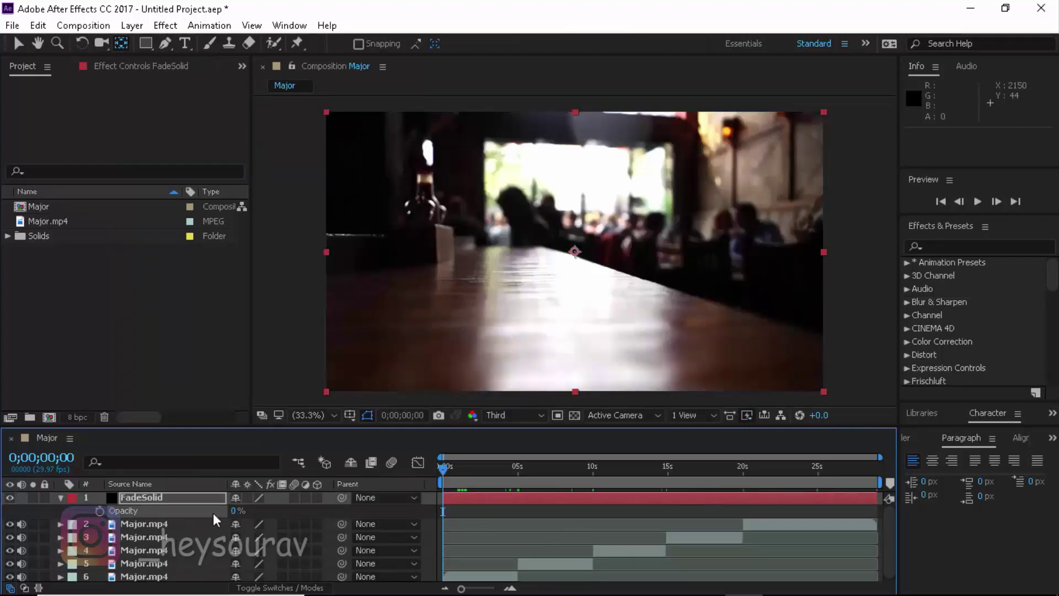
pyautogui.moveTo(238, 517); pyautogui.dragTo(412, 506)
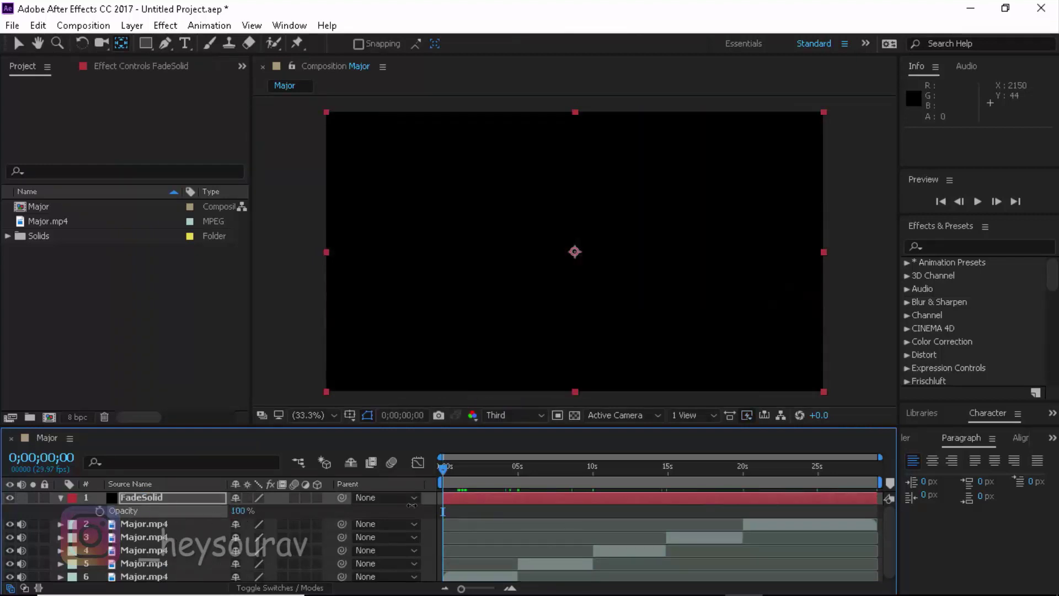
pyautogui.click(100, 511)
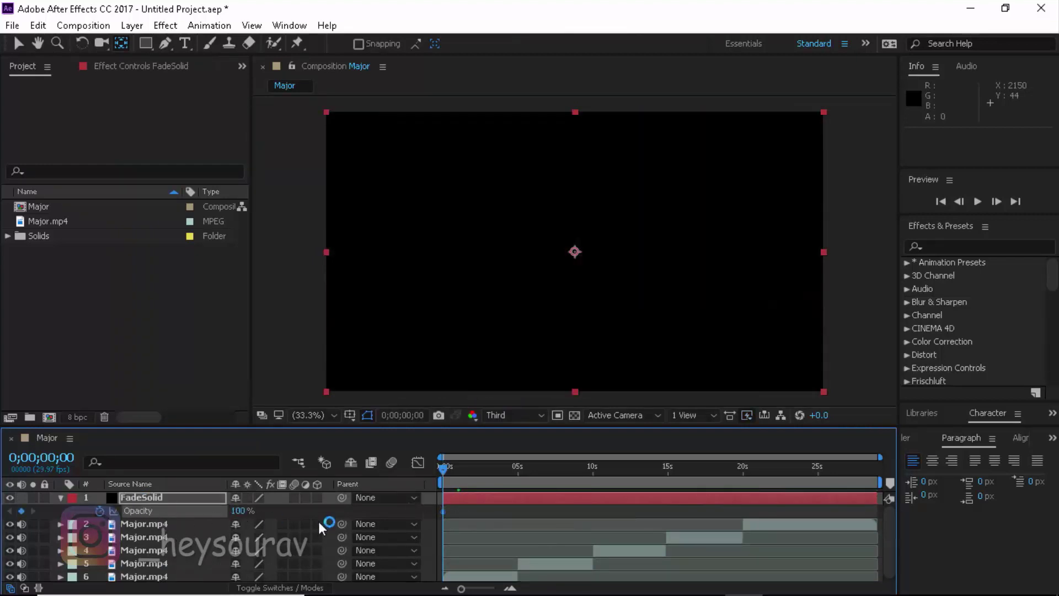
# Step: Keyframe FadeSolid's opacity at 0% at 0;00;01;00, and check the frame rate in the composition settings
pyautogui.click(390, 415)
pyautogui.write('100')
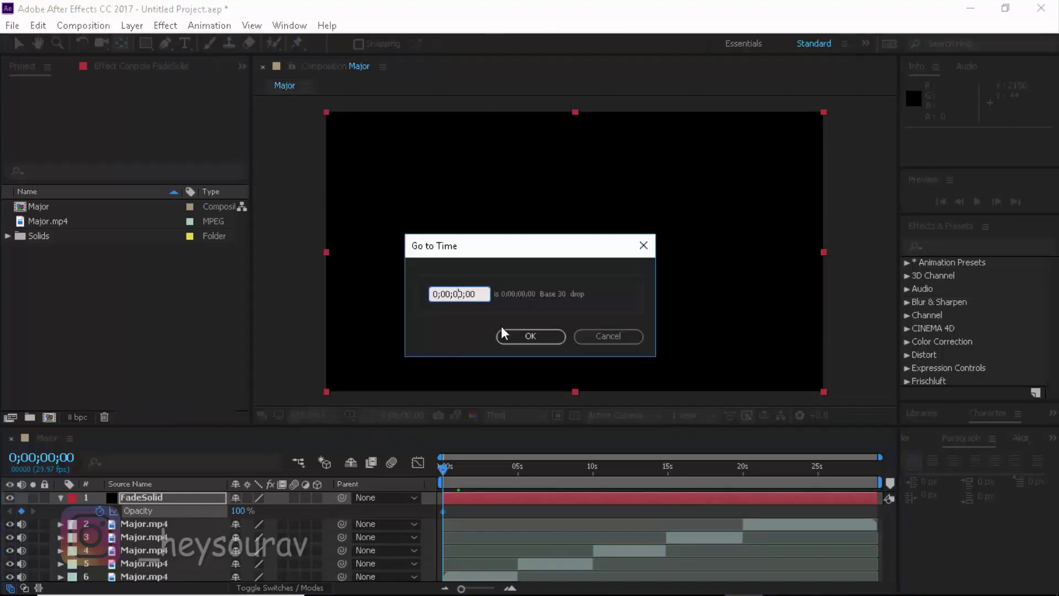
pyautogui.click(501, 327)
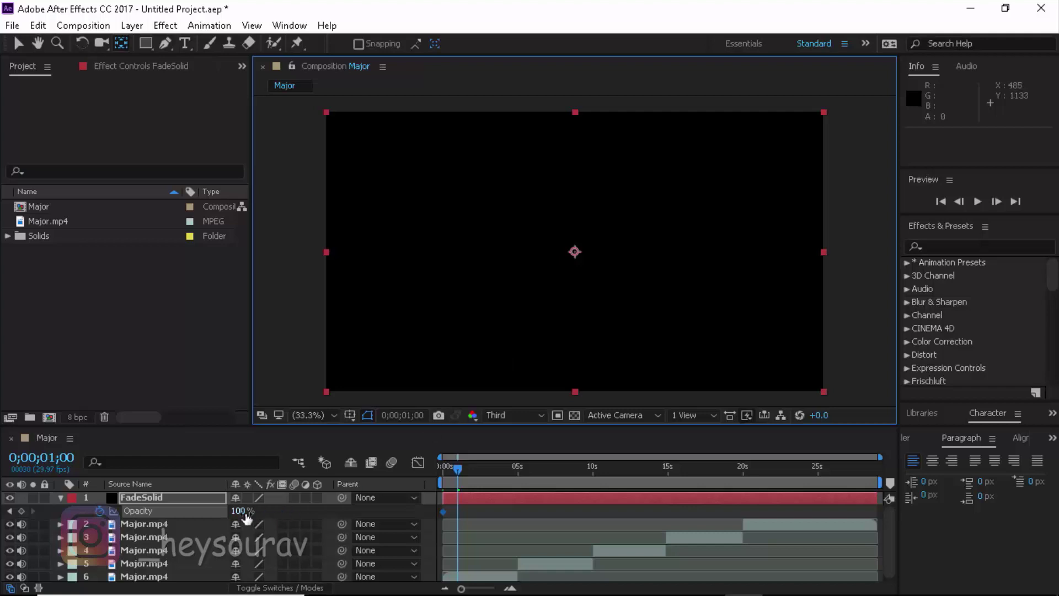
pyautogui.moveTo(243, 512); pyautogui.dragTo(182, 512)
pyautogui.hotkey('ctrl', 'k')
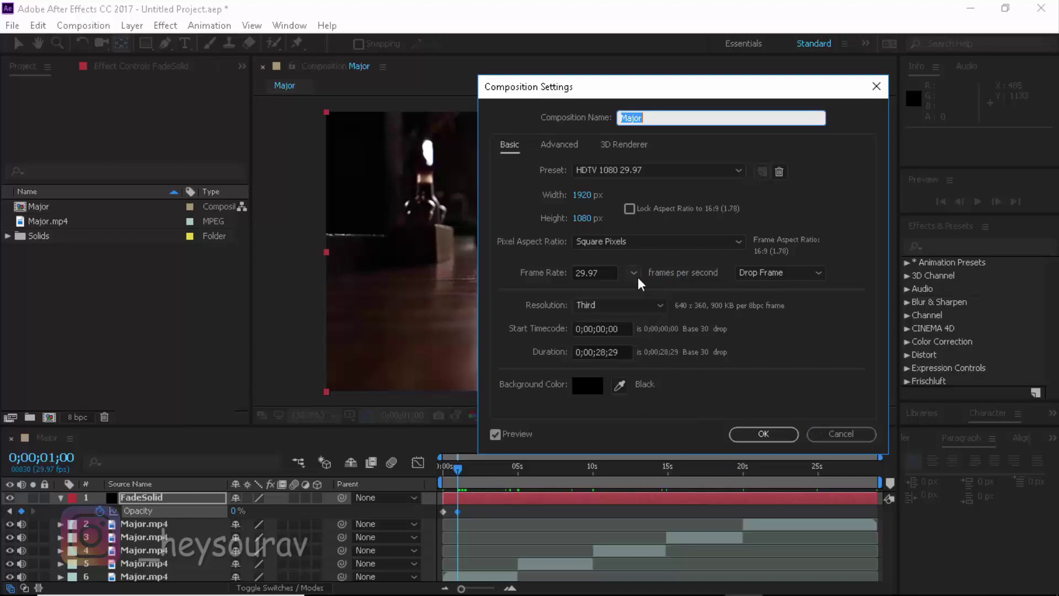
pyautogui.click(786, 436)
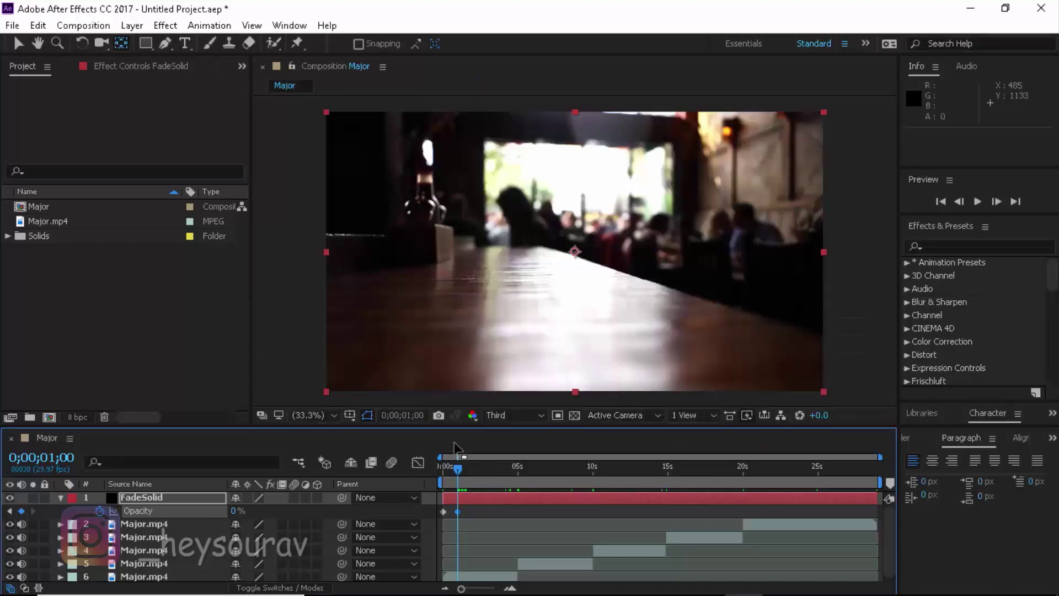
# Step: Apply Easy Ease to FadeSolid's 0% opacity keyframe at the one-second mark
pyautogui.rightClick(458, 512)
pyautogui.moveTo(534, 499)
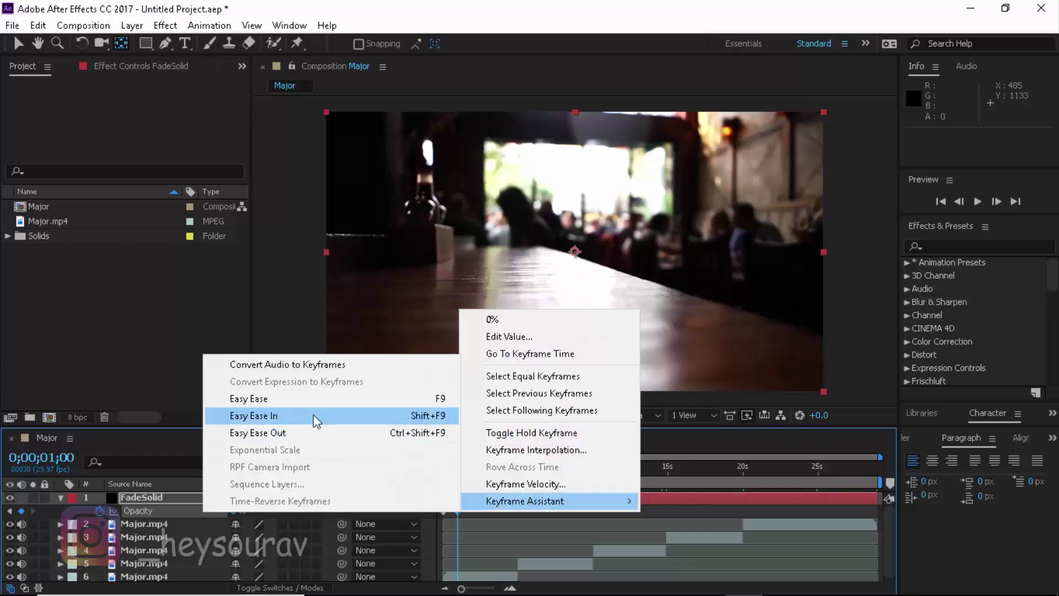
pyautogui.click(303, 400)
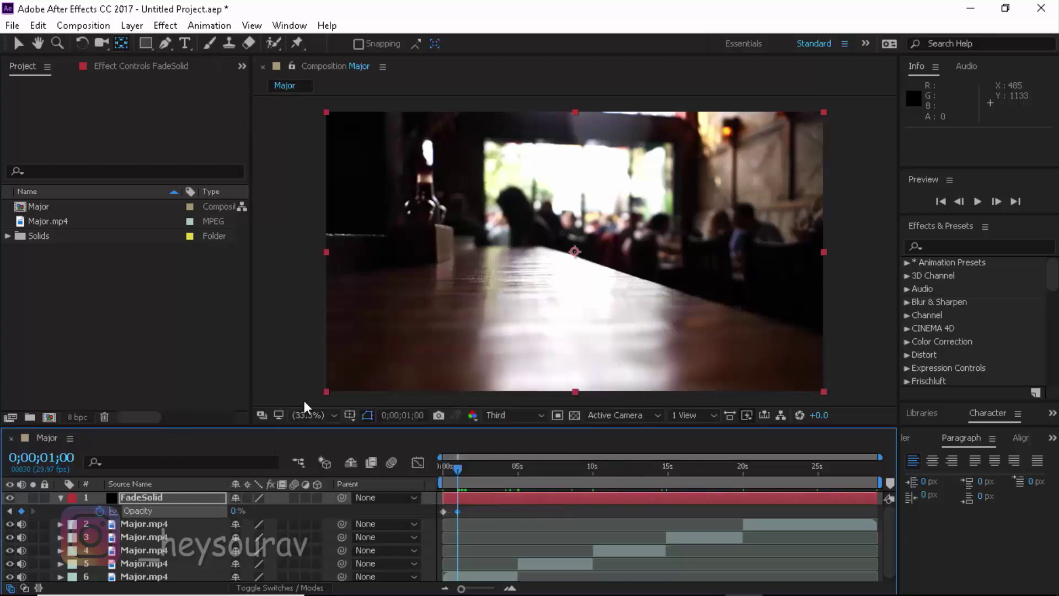
pyautogui.click(475, 514)
# Step: Play the composition from the start to preview the fade-in from black
pyautogui.moveTo(463, 468); pyautogui.dragTo(436, 469)
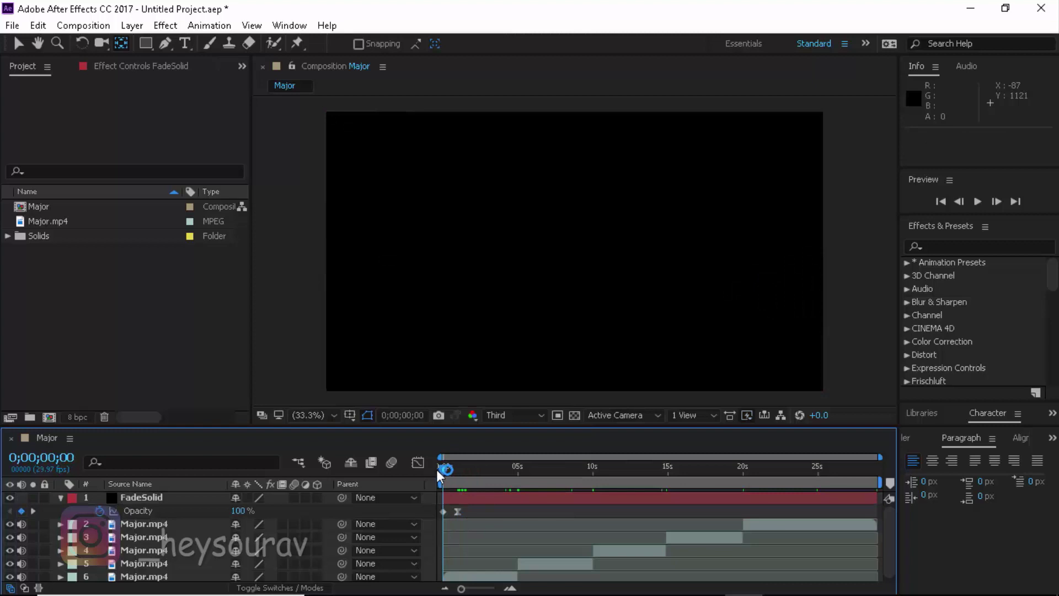
pyautogui.press('space')
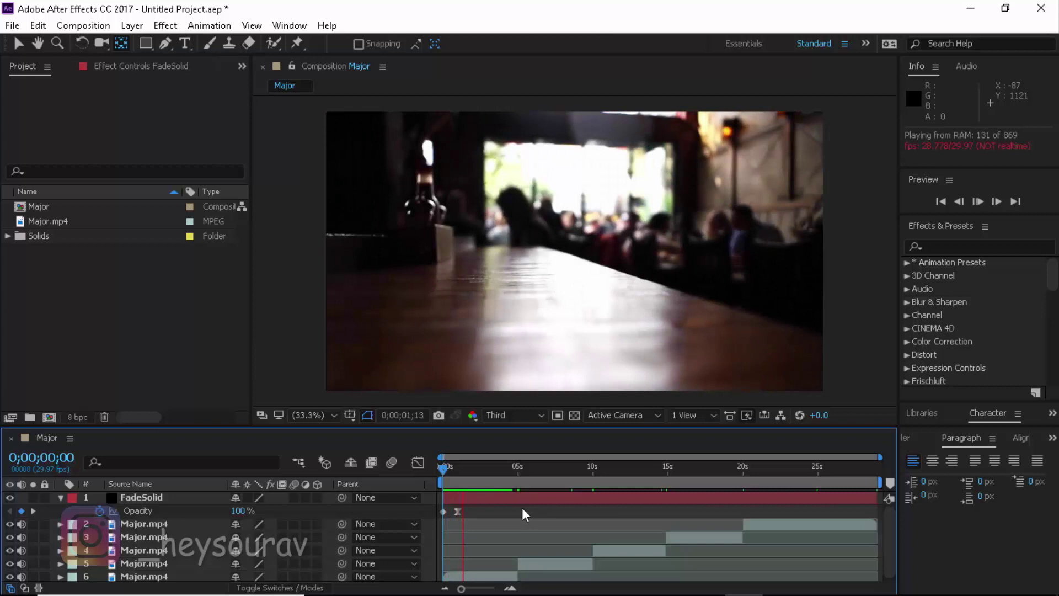
pyautogui.click(479, 469)
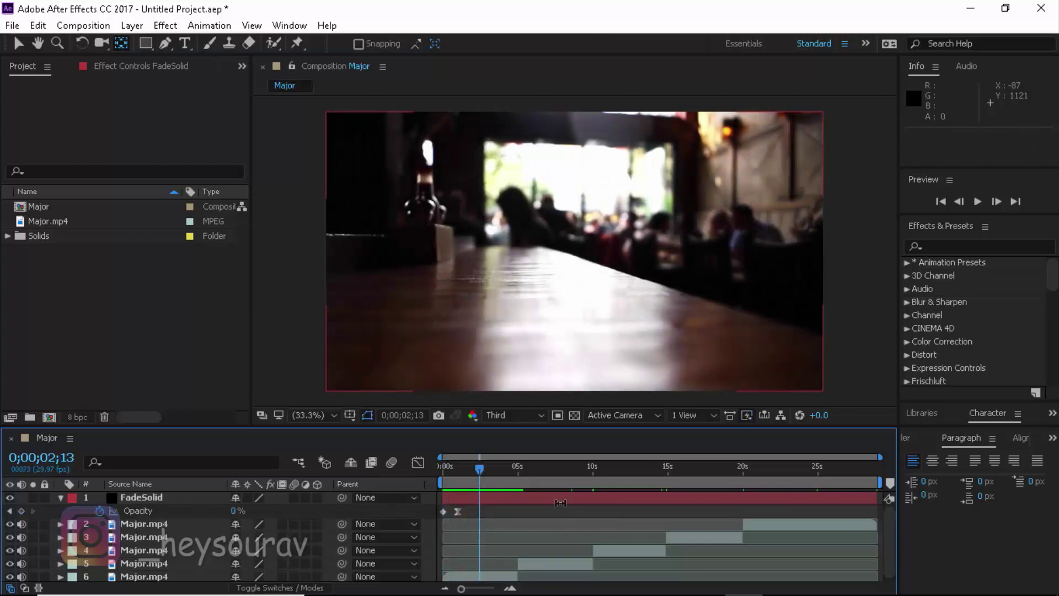
# Step: Place the playhead at 0;00;05;00, where the second clip begins
pyautogui.moveTo(486, 470); pyautogui.dragTo(523, 471)
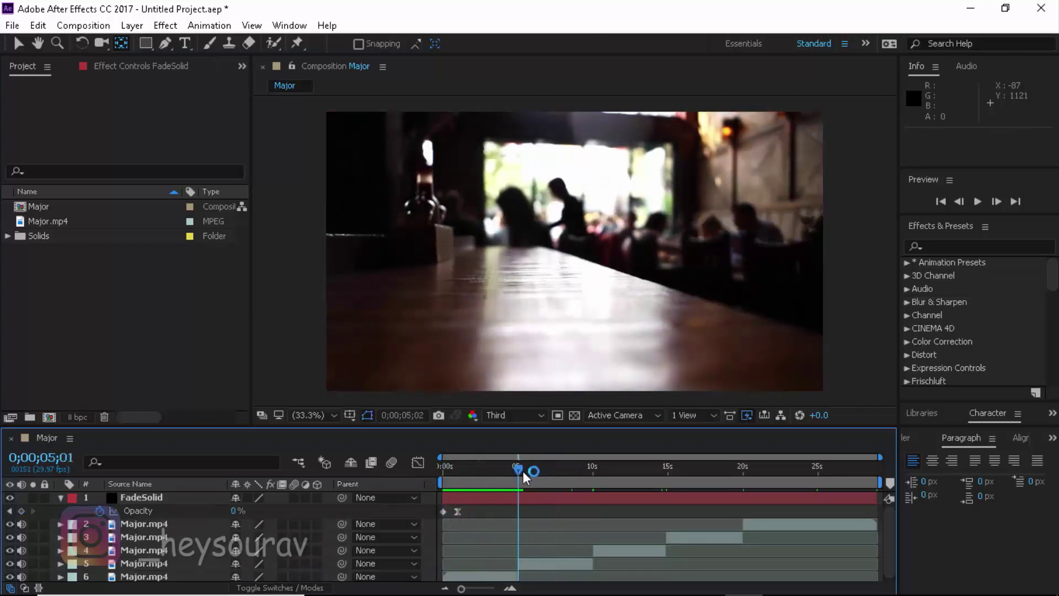
pyautogui.scroll(-1, 537, 538)
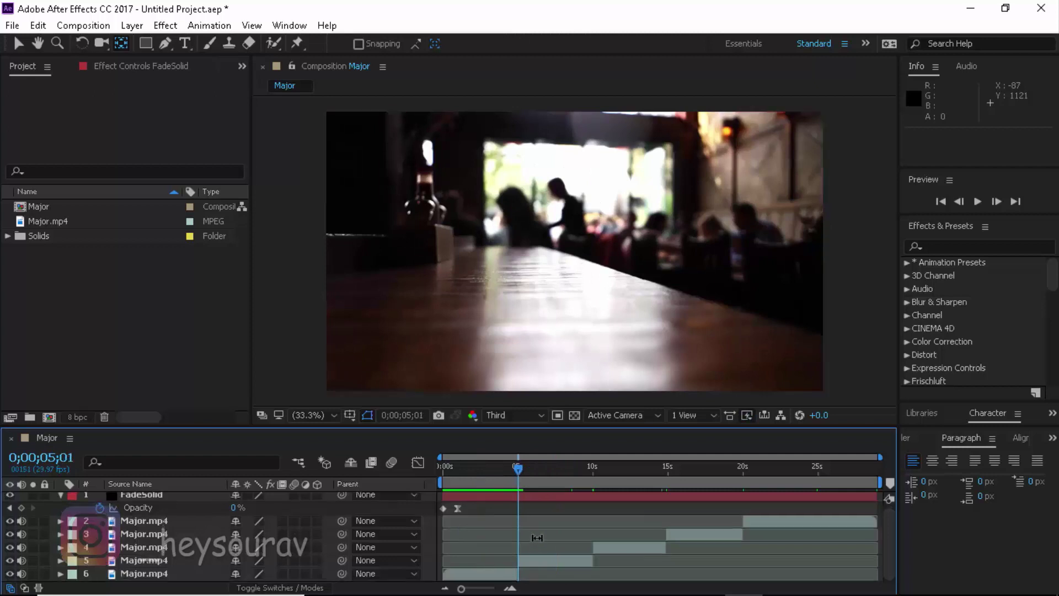
pyautogui.click(525, 560)
pyautogui.press('pageup')
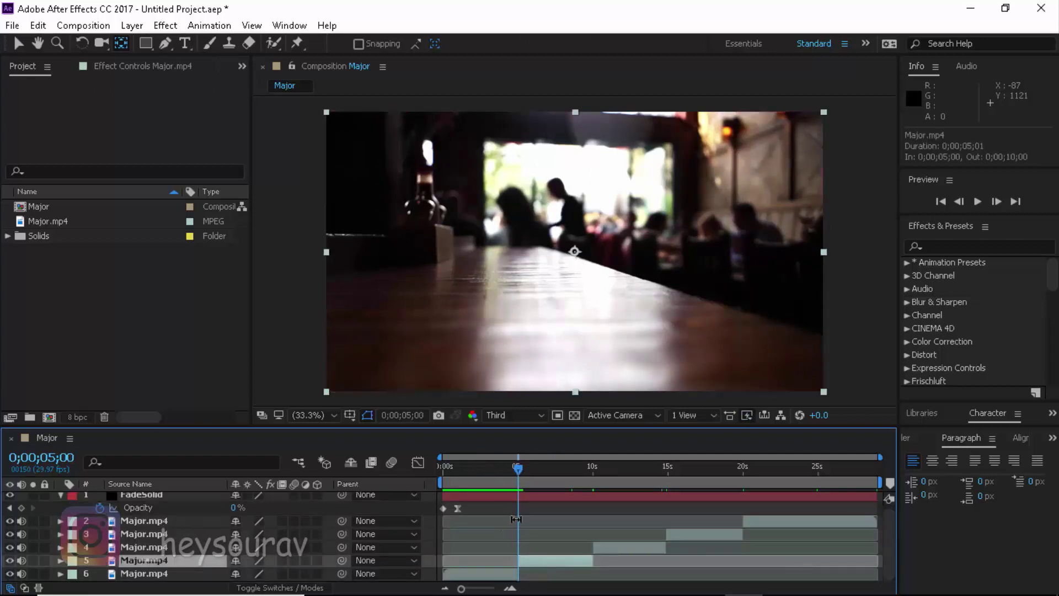
# Step: Copy both opacity keyframes of the FadeSolid layer
pyautogui.click(443, 508)
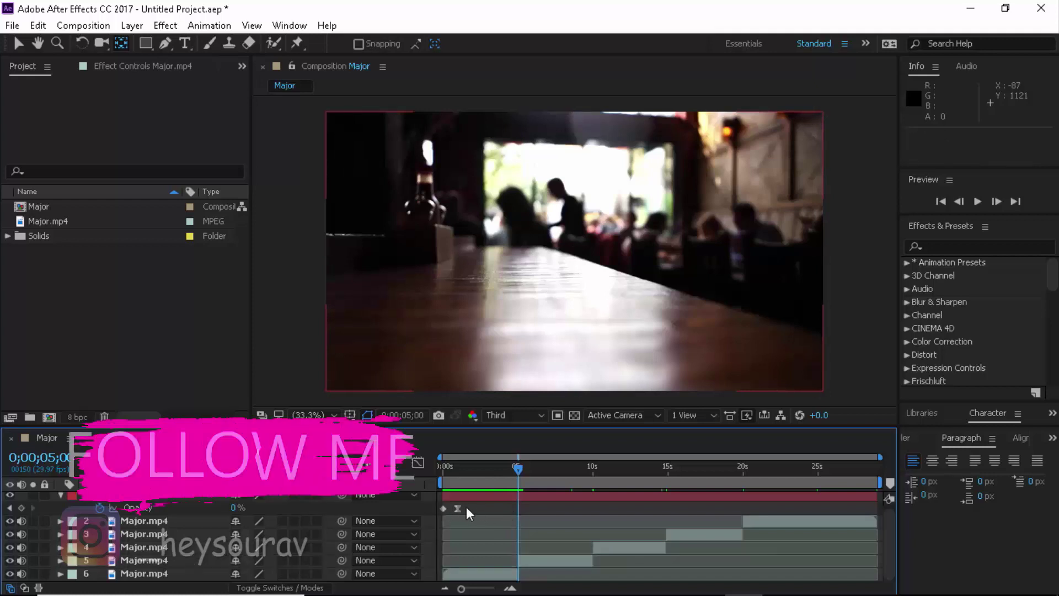
pyautogui.moveTo(442, 512); pyautogui.dragTo(497, 512)
pyautogui.hotkey('ctrl', 'c')
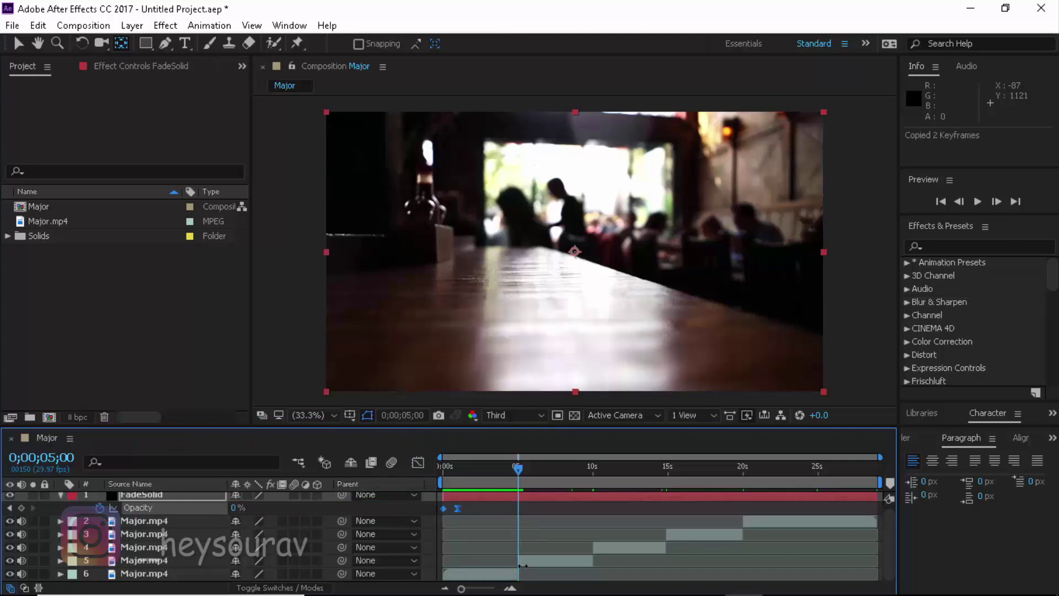
# Step: Paste the copied opacity keyframes on FadeSolid at 0;00;04;20, just before the second clip begins
pyautogui.moveTo(518, 468); pyautogui.dragTo(515, 469)
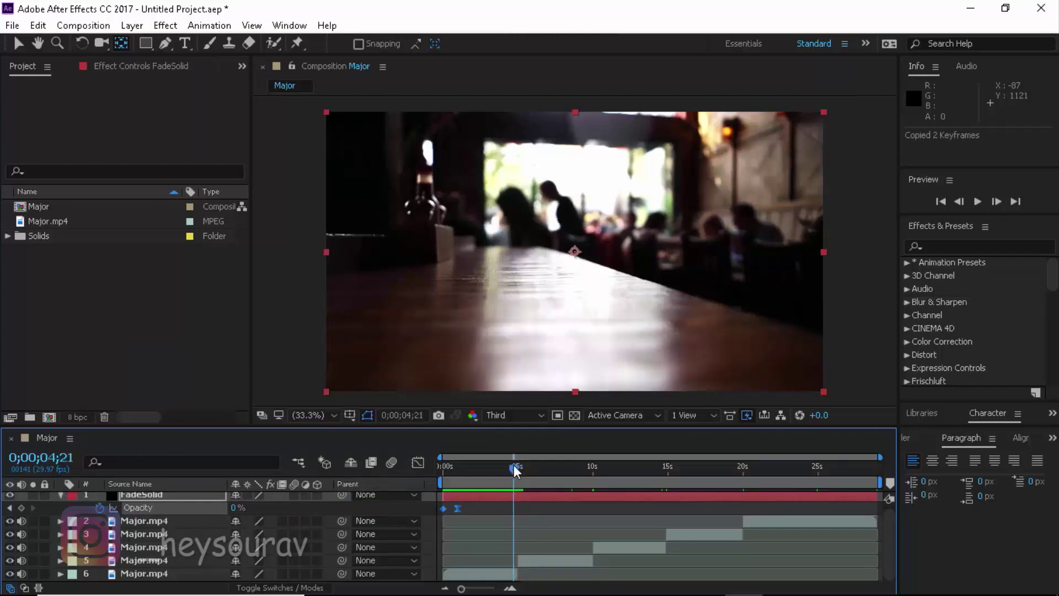
pyautogui.press('pagedown')
pyautogui.press('pagedown')
pyautogui.press('pagedown')
pyautogui.press('pagedown')
pyautogui.press('pagedown')
pyautogui.press('pagedown')
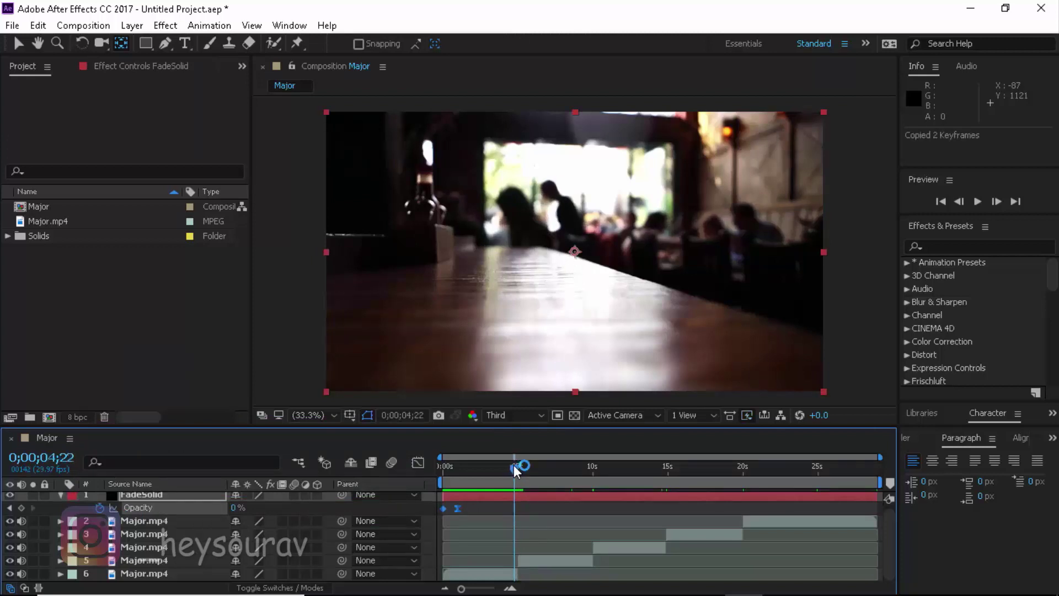
pyautogui.moveTo(515, 467); pyautogui.dragTo(517, 469)
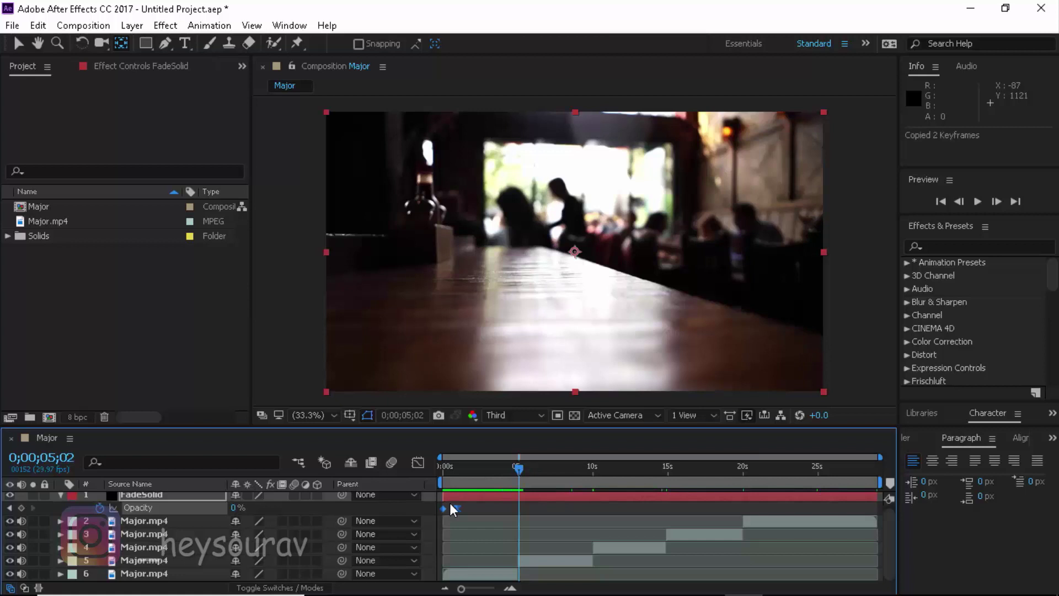
pyautogui.moveTo(521, 471); pyautogui.dragTo(512, 466)
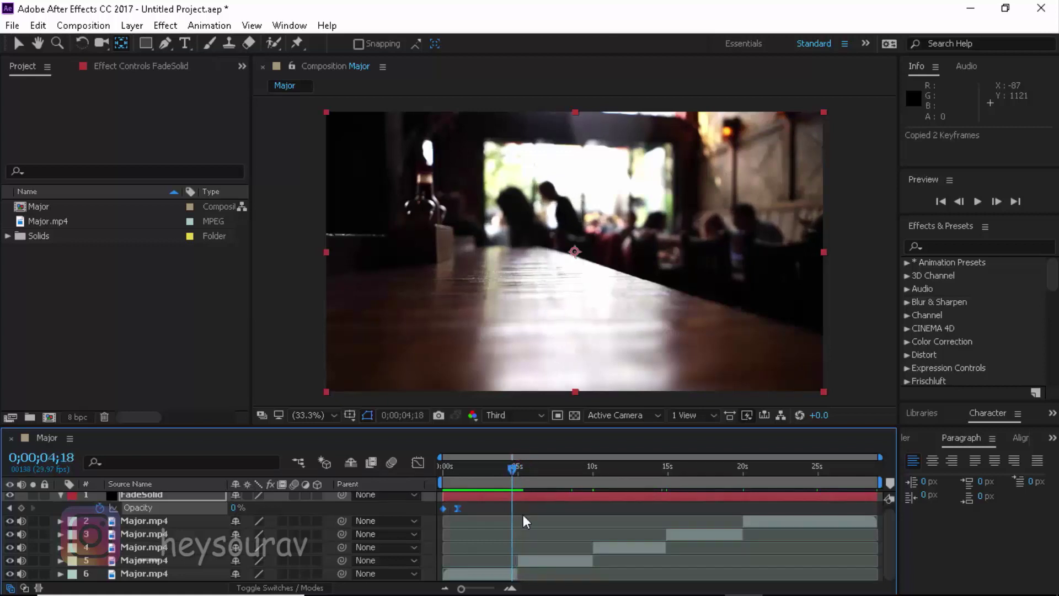
pyautogui.press('pagedown')
pyautogui.press('pagedown')
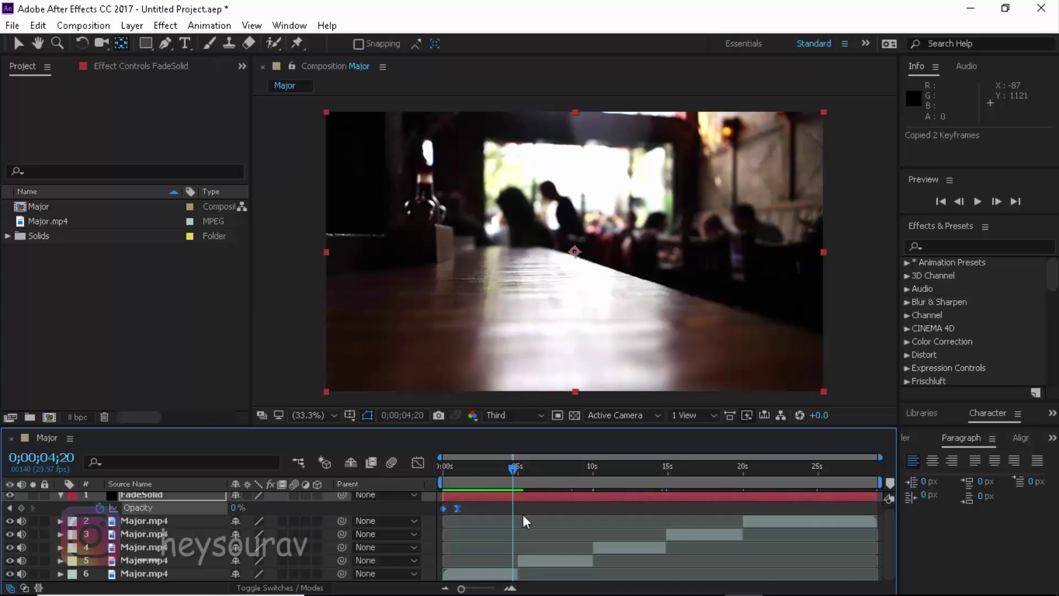
pyautogui.hotkey('ctrl', 'v')
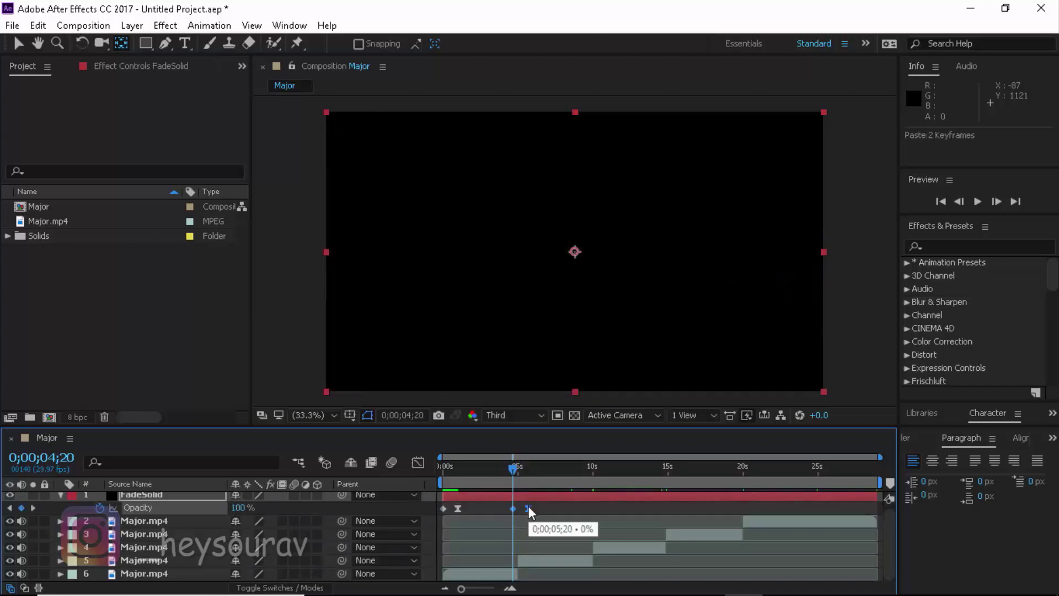
# Step: Shift the two pasted opacity keyframes slightly earlier, so the 0% keyframe sits at 0;00;05;15
pyautogui.moveTo(508, 471); pyautogui.dragTo(520, 468)
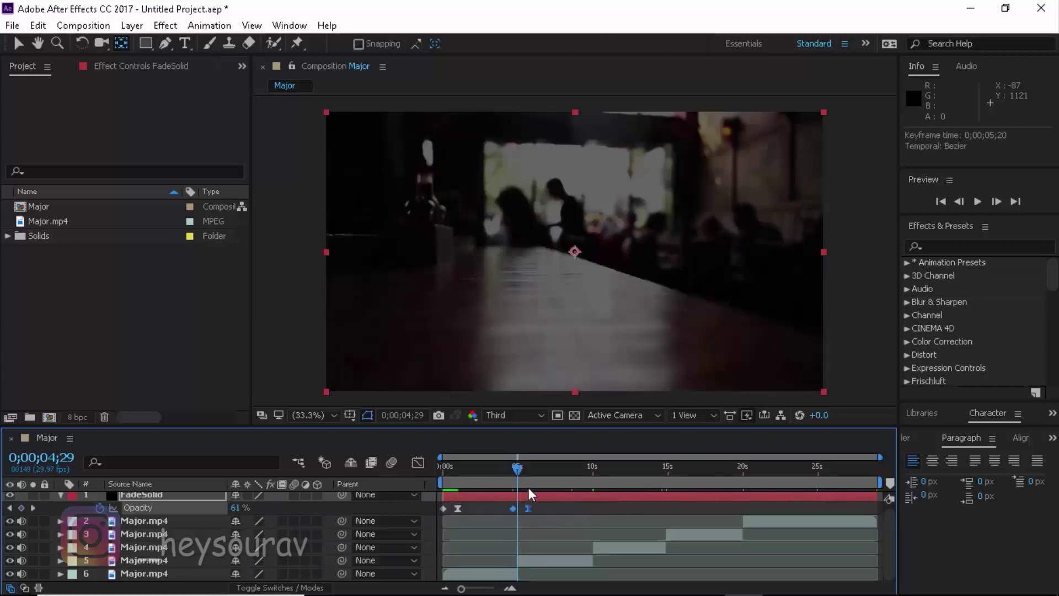
pyautogui.moveTo(529, 504); pyautogui.dragTo(527, 506)
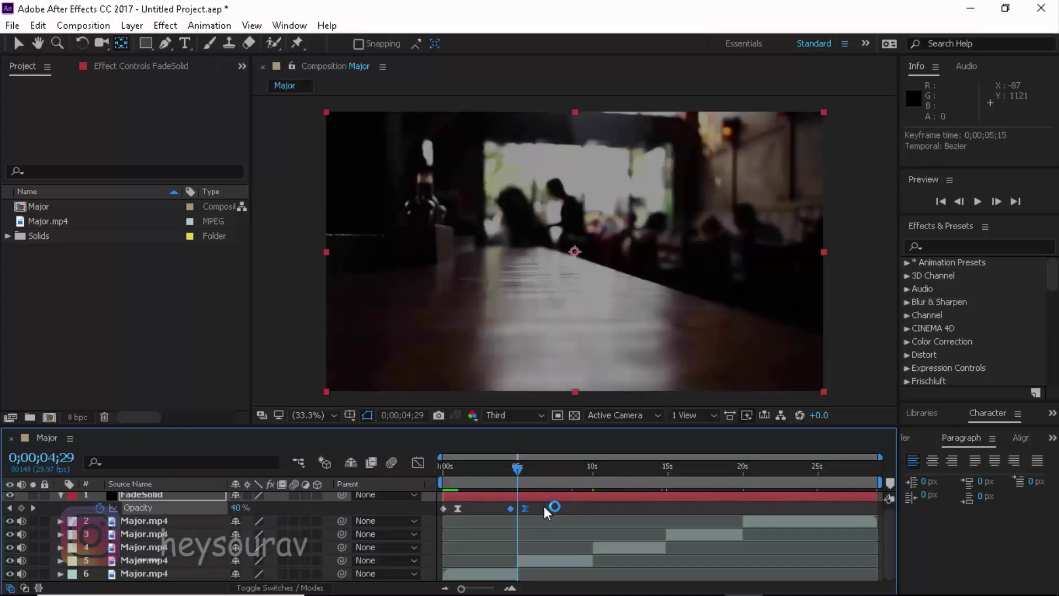
pyautogui.click(545, 507)
# Step: Play the composition from the start and from 0;00;03;00 to preview the transition into the second clip
pyautogui.press('space')
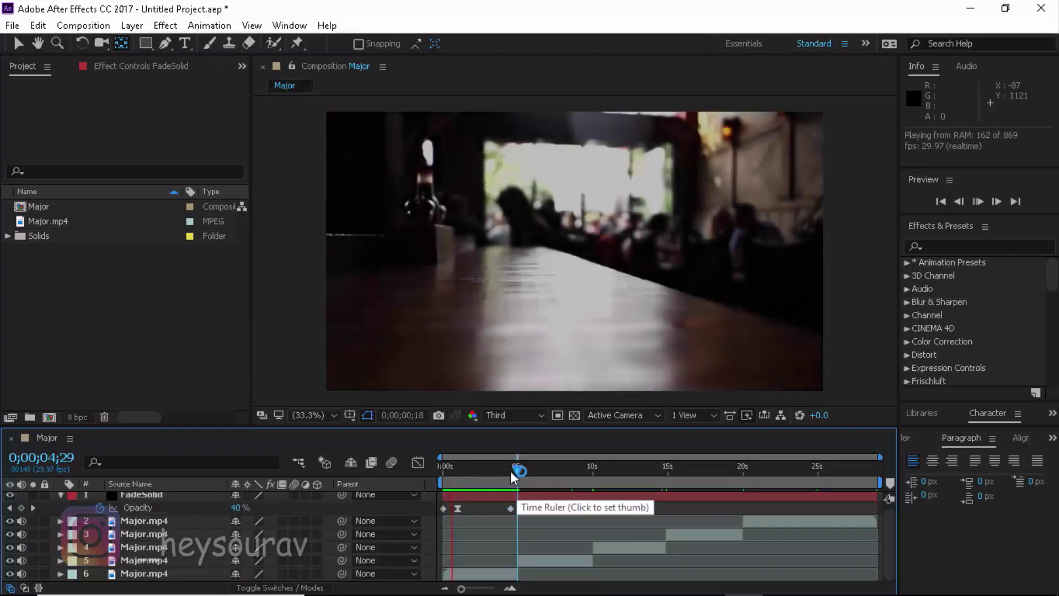
pyautogui.click(487, 469)
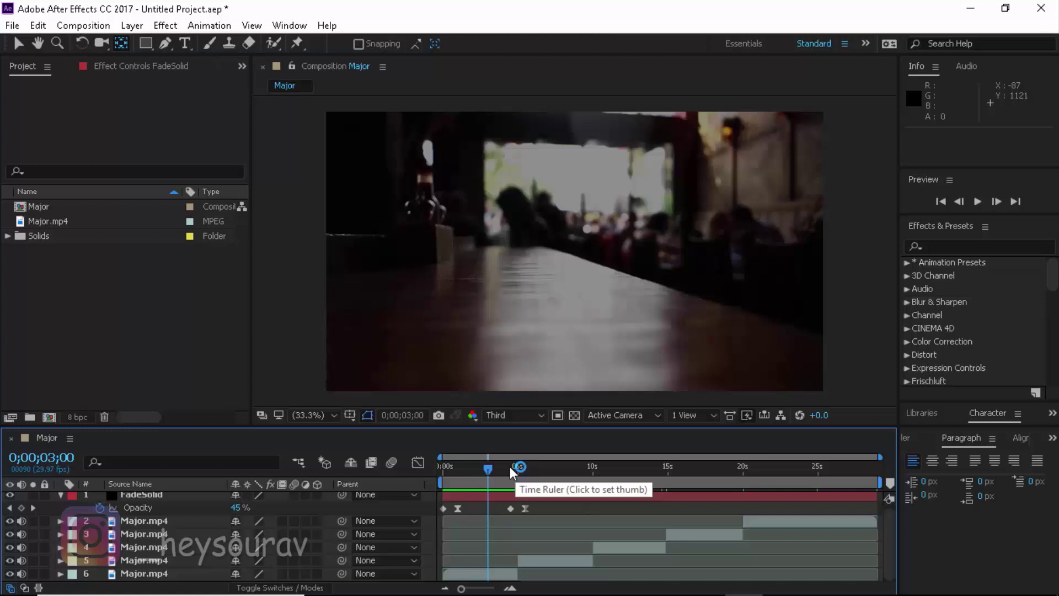
pyautogui.press('space')
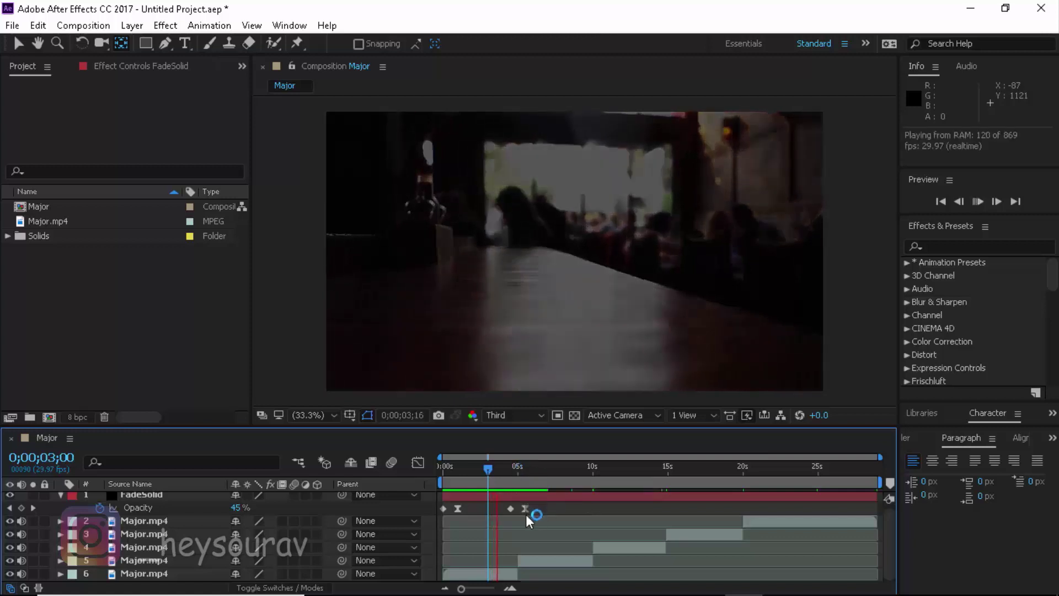
pyautogui.press('space')
# Step: Add an opacity keyframe to FadeSolid at 0;00;03;28 and set its value to 0%
pyautogui.click(514, 473)
pyautogui.moveTo(512, 472)
pyautogui.mouseDown()
pyautogui.moveTo(471, 481)
pyautogui.moveTo(580, 482)
pyautogui.moveTo(461, 470)
pyautogui.moveTo(502, 470)
pyautogui.mouseUp()
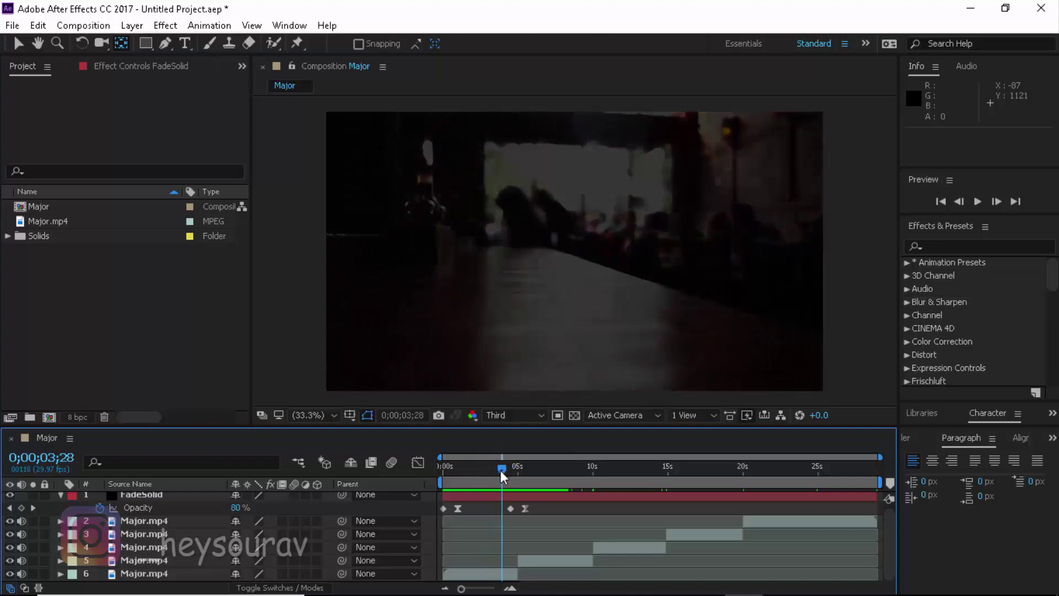
pyautogui.click(22, 507)
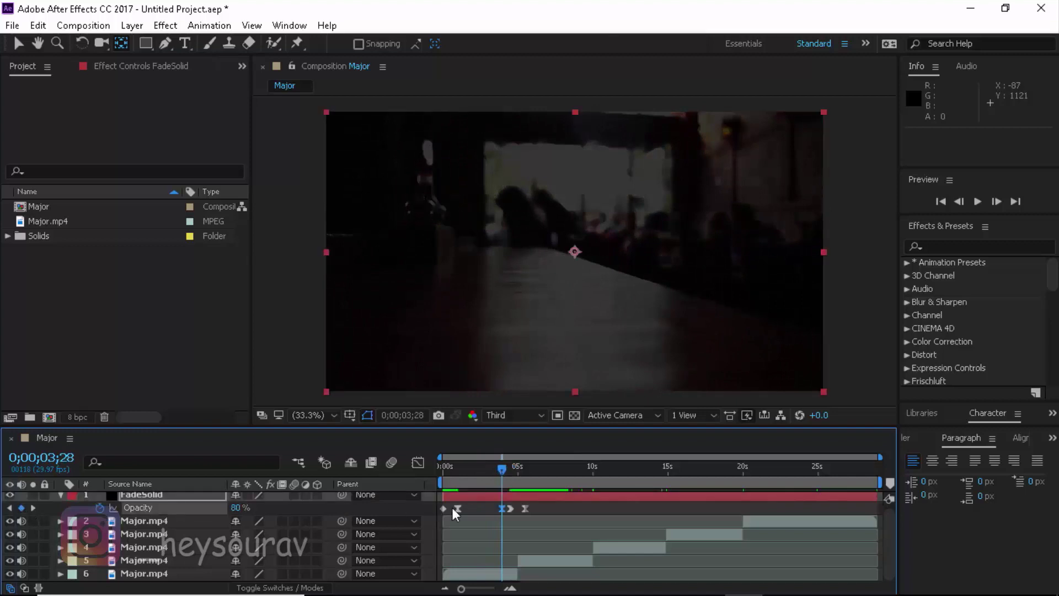
pyautogui.moveTo(236, 508); pyautogui.dragTo(185, 508)
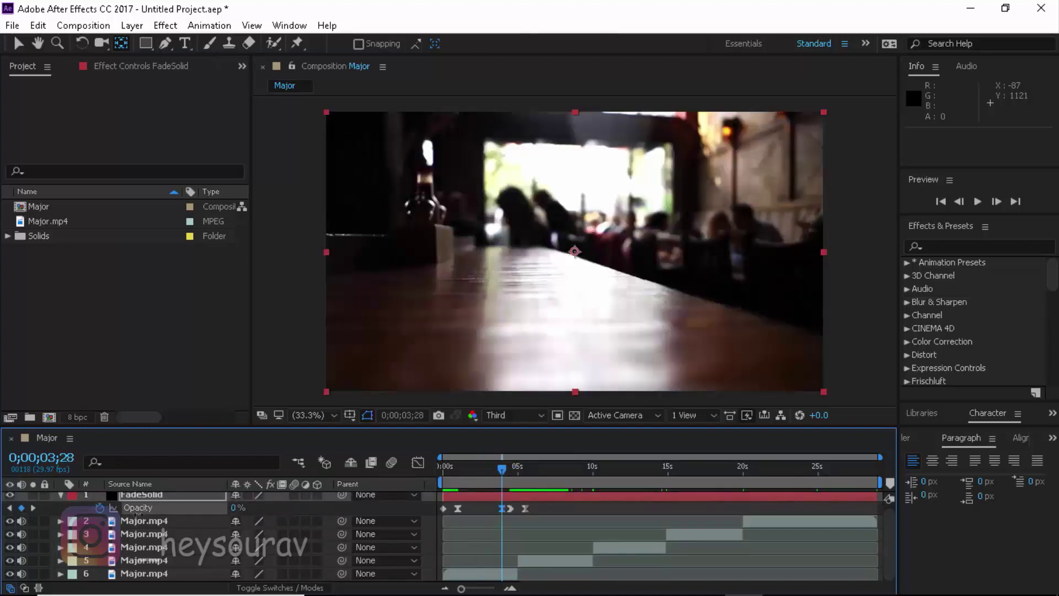
# Step: Move FadeSolid's 100% opacity keyframe near the first cut to 0;00;04;18 and preview the transition before and after
pyautogui.press('space')
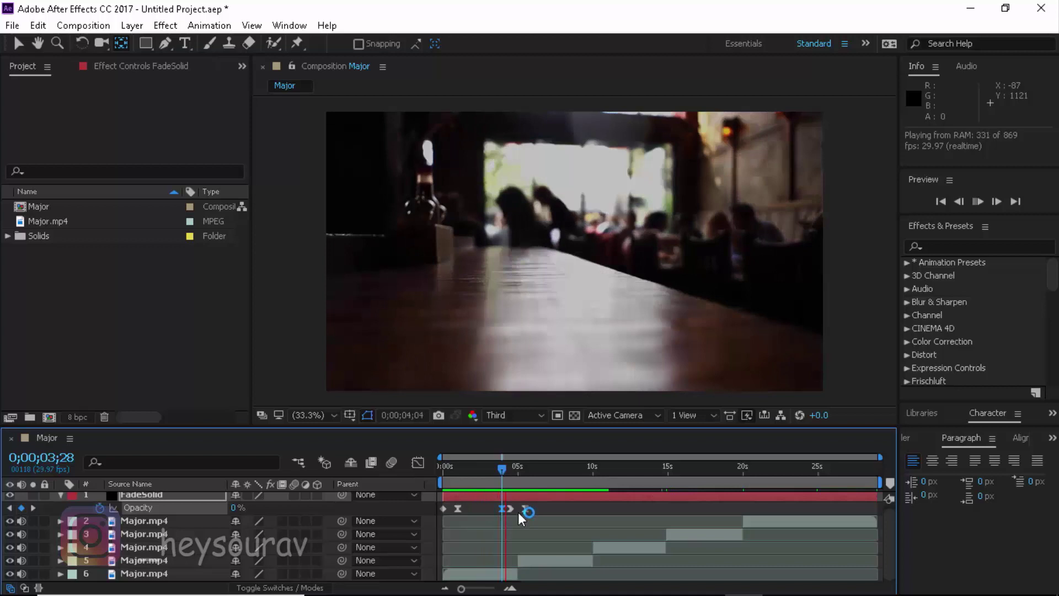
pyautogui.click(515, 468)
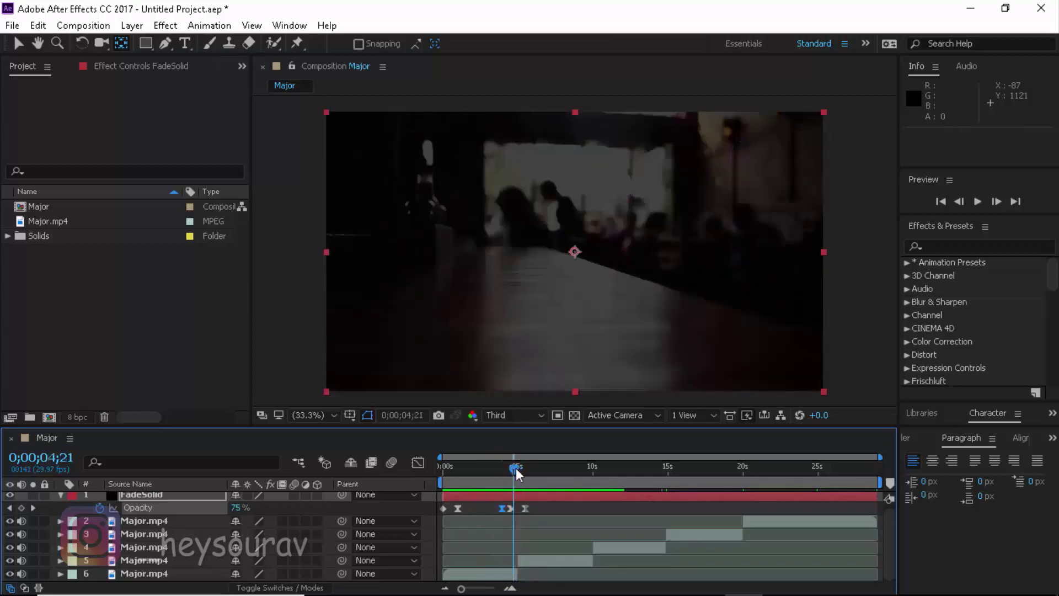
pyautogui.click(511, 509)
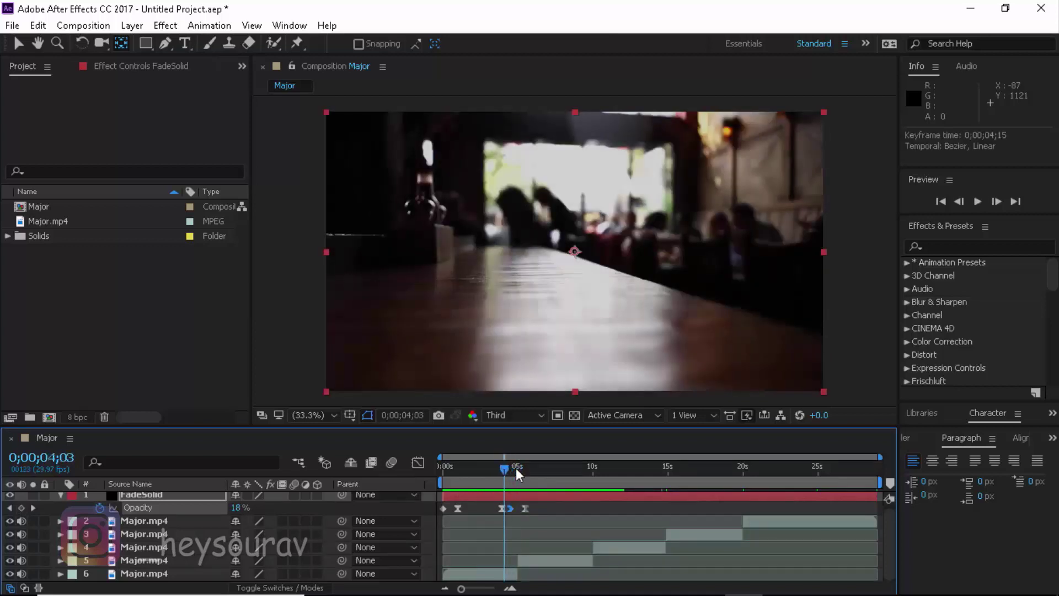
pyautogui.moveTo(510, 508); pyautogui.dragTo(512, 508)
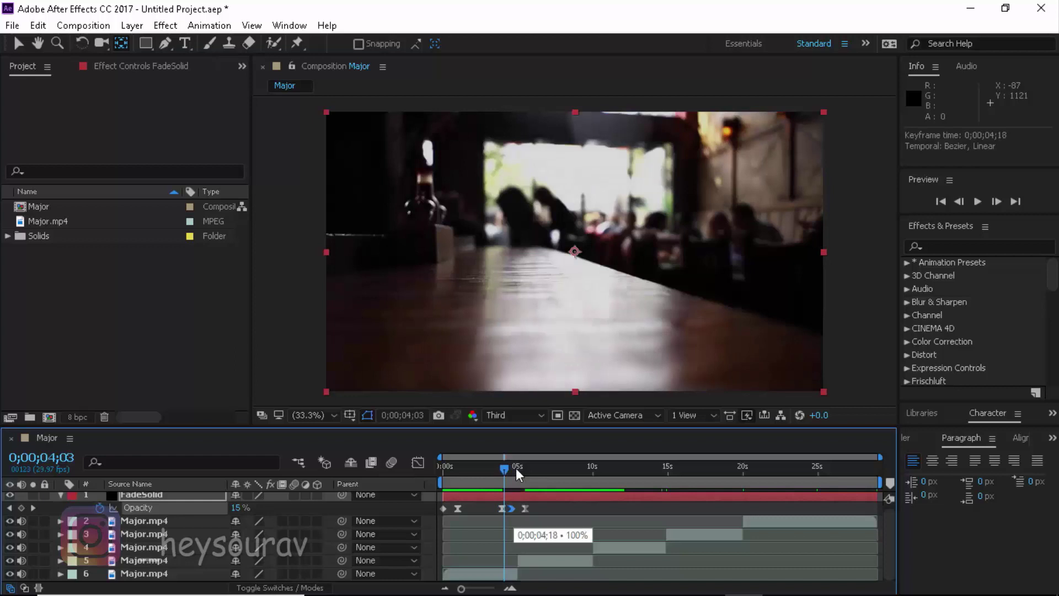
pyautogui.press('space')
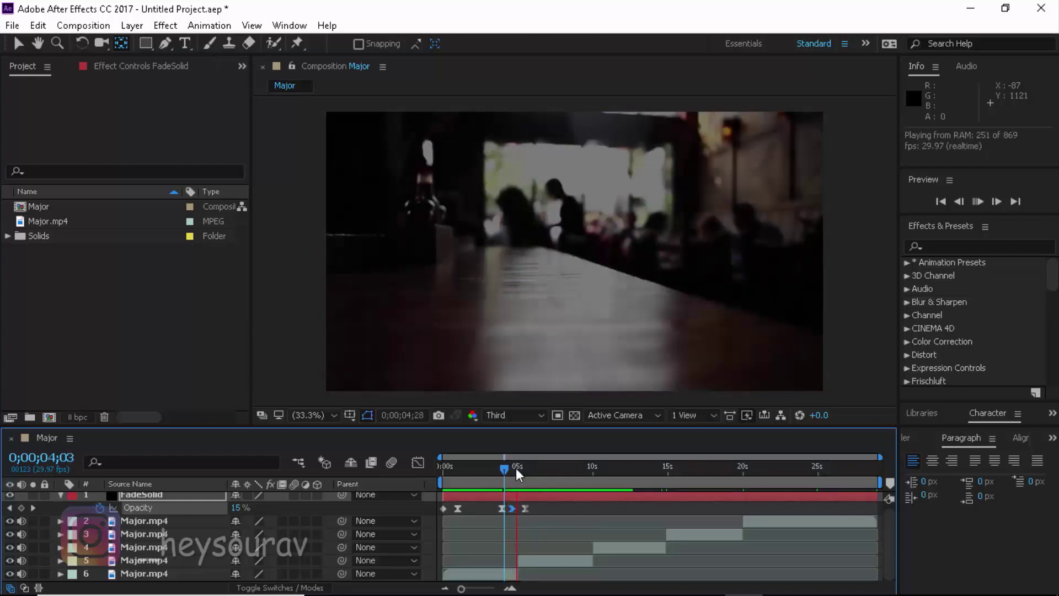
pyautogui.press('space')
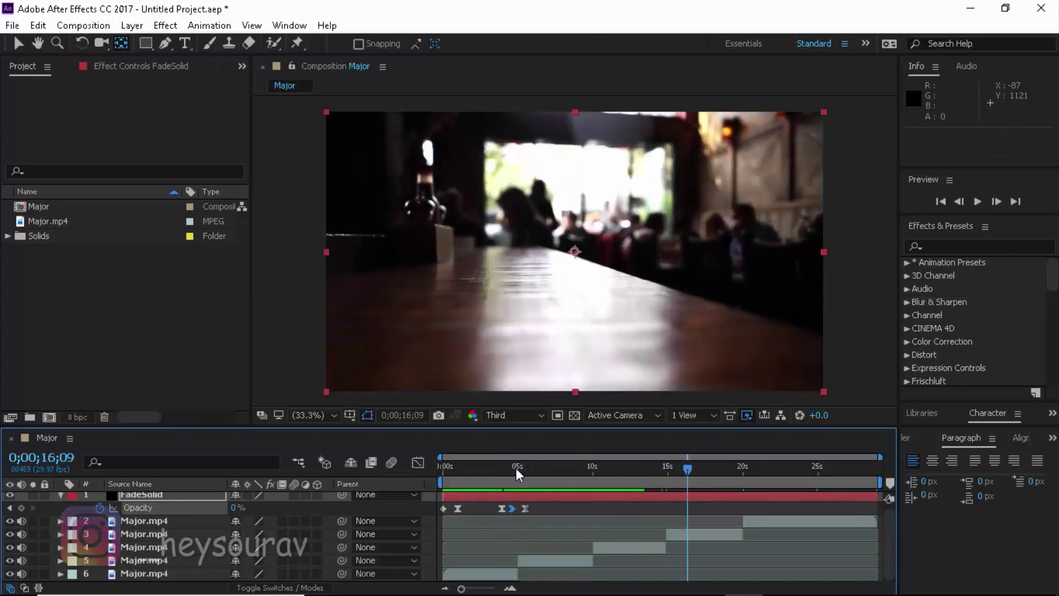
# Step: Copy the three opacity keyframes around the five-second cut and paste them around the ten-second cut, shifted so the last is at 0;00;10;23
pyautogui.moveTo(687, 468); pyautogui.dragTo(532, 512)
pyautogui.hotkey('ctrl', 'c')
pyautogui.click(590, 468)
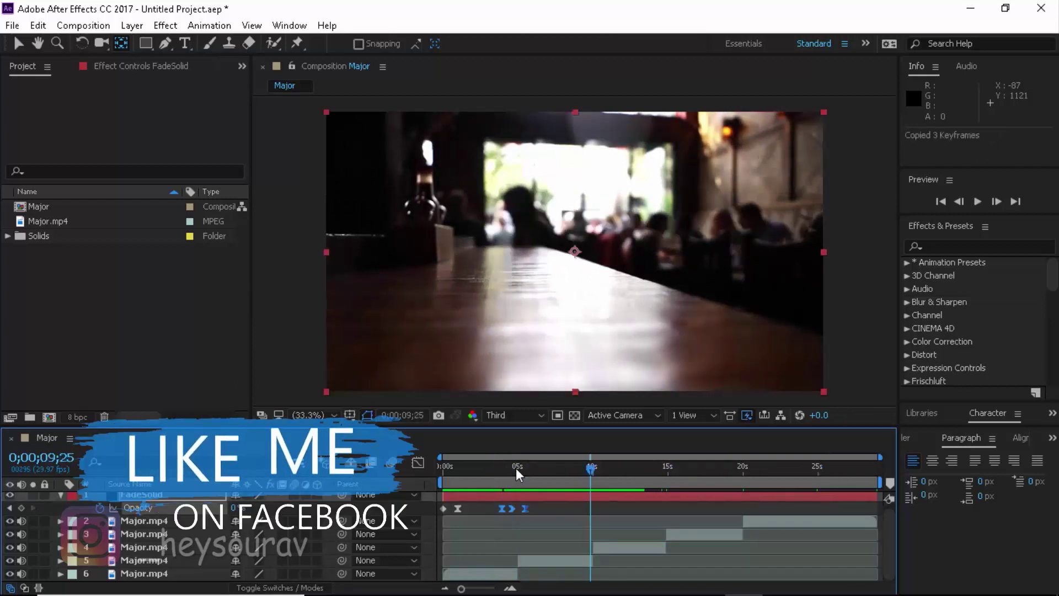
pyautogui.press('pageup')
pyautogui.press('pageup')
pyautogui.press('pageup')
pyautogui.press('pageup')
pyautogui.press('pageup')
pyautogui.press('pageup')
pyautogui.press('pageup')
pyautogui.press('pageup')
pyautogui.press('pageup')
pyautogui.press('pageup')
pyautogui.press('pageup')
pyautogui.press('pageup')
pyautogui.press('pageup')
pyautogui.hotkey('ctrl', 'v')
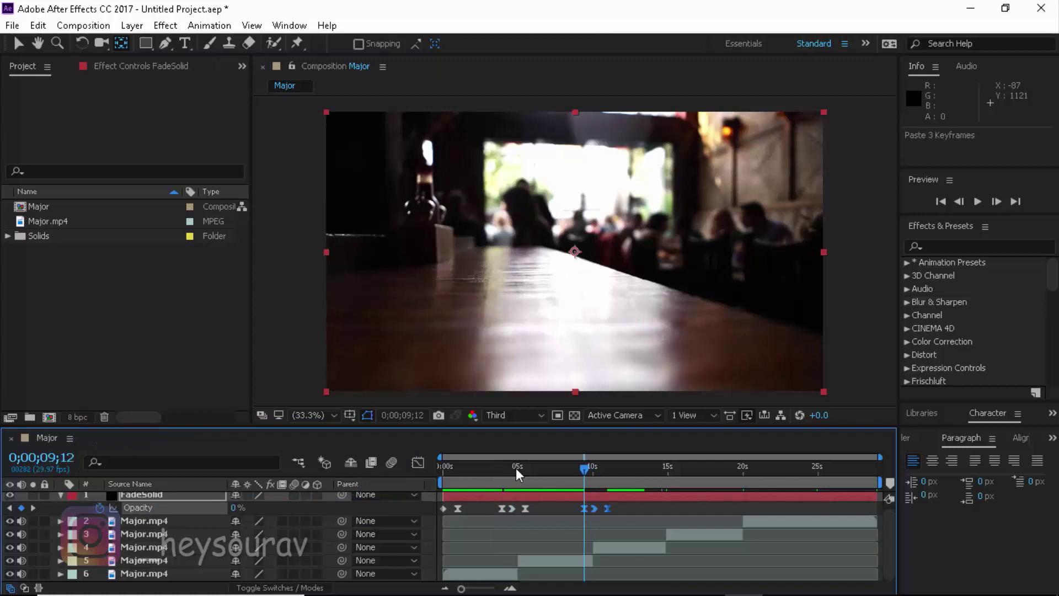
pyautogui.moveTo(608, 509); pyautogui.dragTo(605, 509)
# Step: Paste the three opacity keyframes at 0;00;14;02 and again at 0;00;19;03 for the next two clip cuts
pyautogui.moveTo(585, 469); pyautogui.dragTo(670, 469)
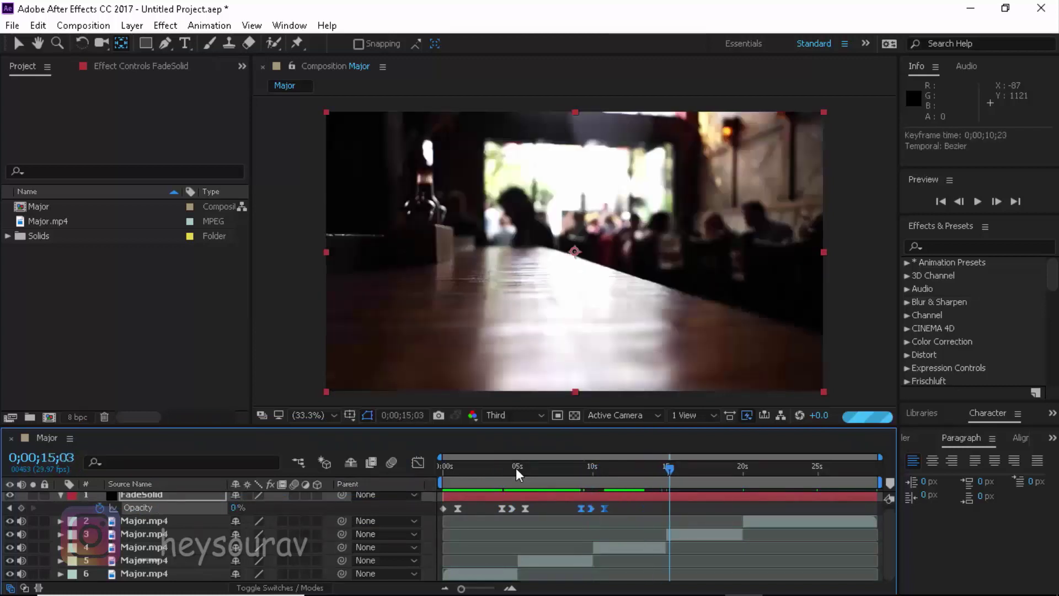
pyautogui.press('pageup')
pyautogui.press('pageup')
pyautogui.press('pageup')
pyautogui.press('pageup')
pyautogui.press('pageup')
pyautogui.press('pageup')
pyautogui.press('pageup')
pyautogui.press('pageup')
pyautogui.press('pageup')
pyautogui.press('pageup')
pyautogui.press('pageup')
pyautogui.press('pageup')
pyautogui.press('pageup')
pyautogui.press('pageup')
pyautogui.press('pageup')
pyautogui.press('pageup')
pyautogui.press('pageup')
pyautogui.press('pageup')
pyautogui.press('pageup')
pyautogui.press('pageup')
pyautogui.hotkey('ctrl', 'v')
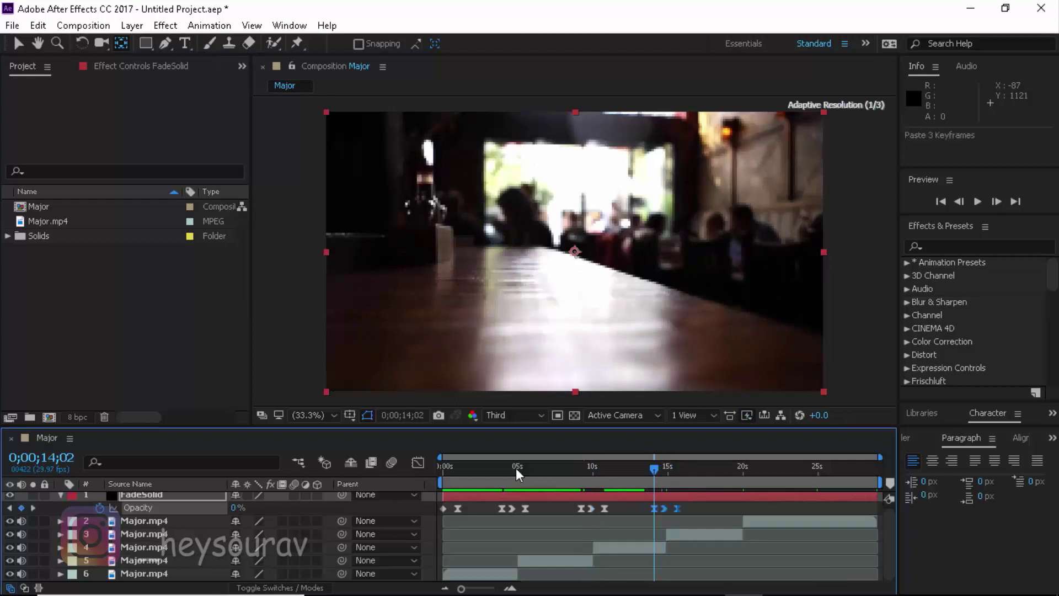
pyautogui.moveTo(654, 469); pyautogui.dragTo(729, 469)
pyautogui.hotkey('ctrl', 'v')
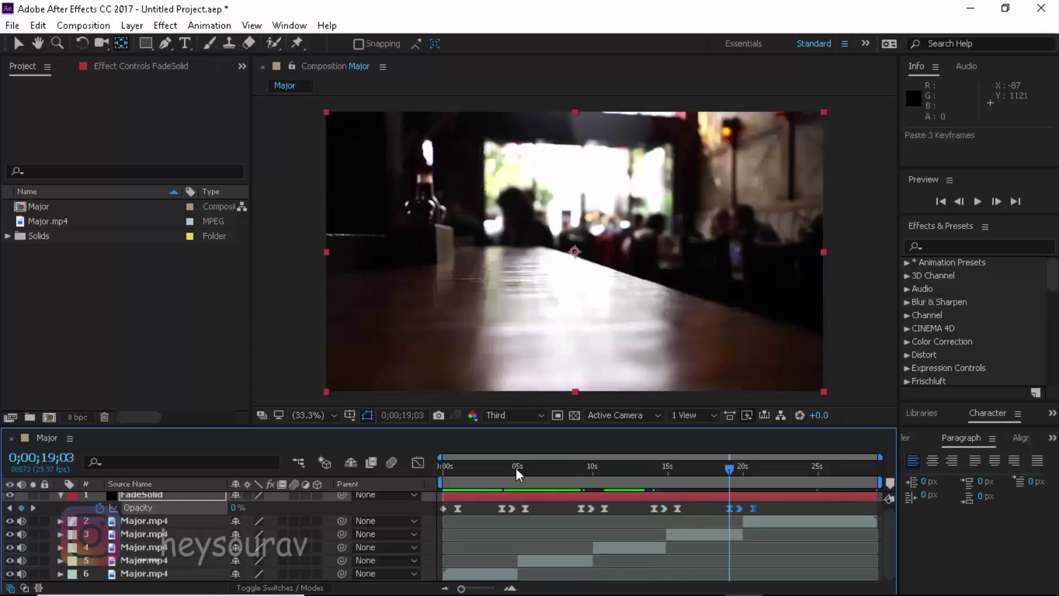
# Step: Play the composition to preview the fades at the clip cuts, including the one near fifteen seconds
pyautogui.press('space')
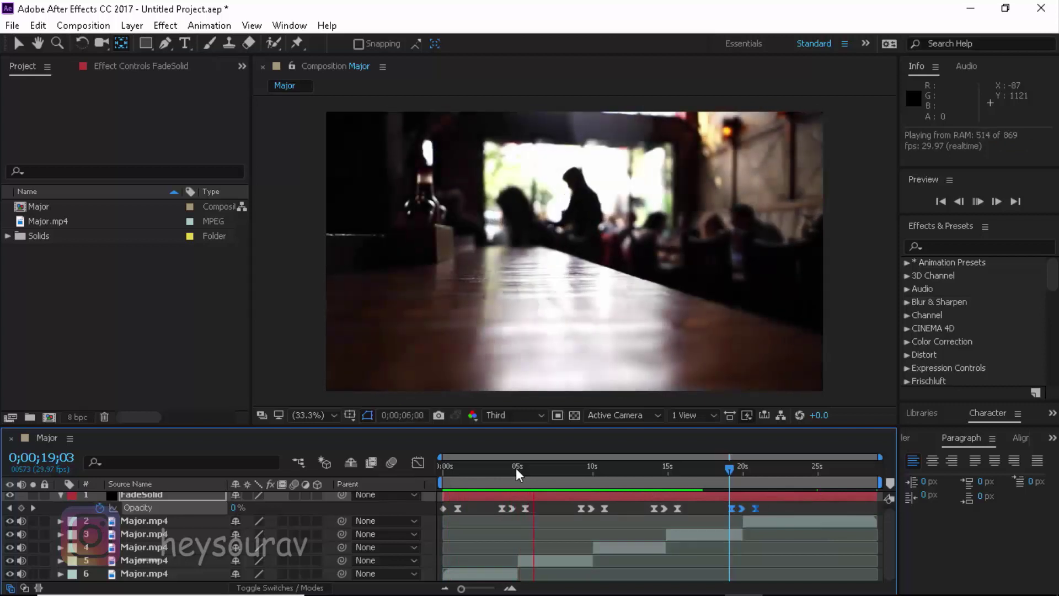
pyautogui.click(575, 468)
pyautogui.press('space')
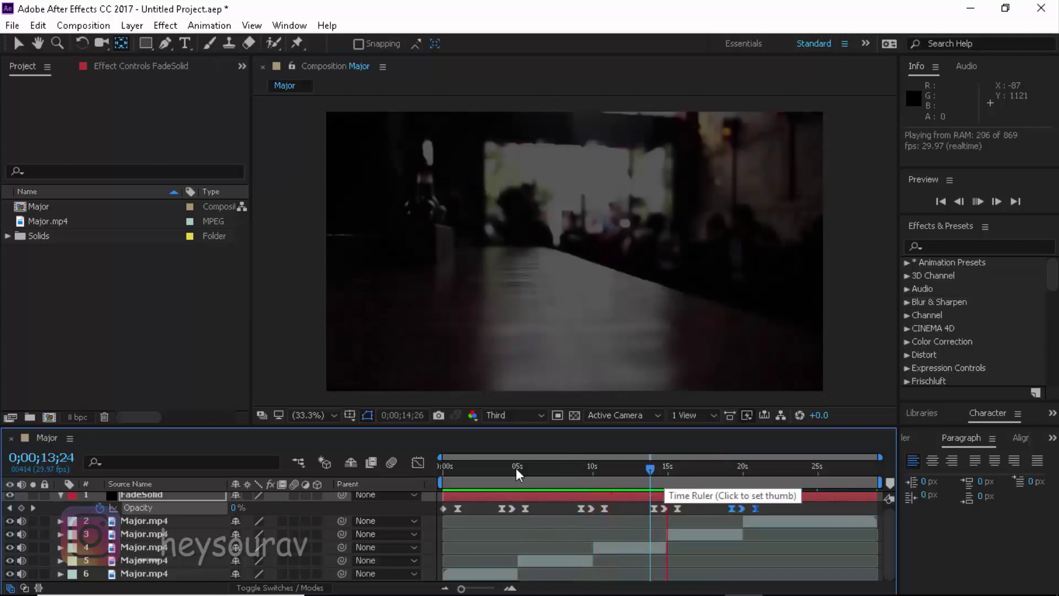
pyautogui.press('space')
pyautogui.press('space')
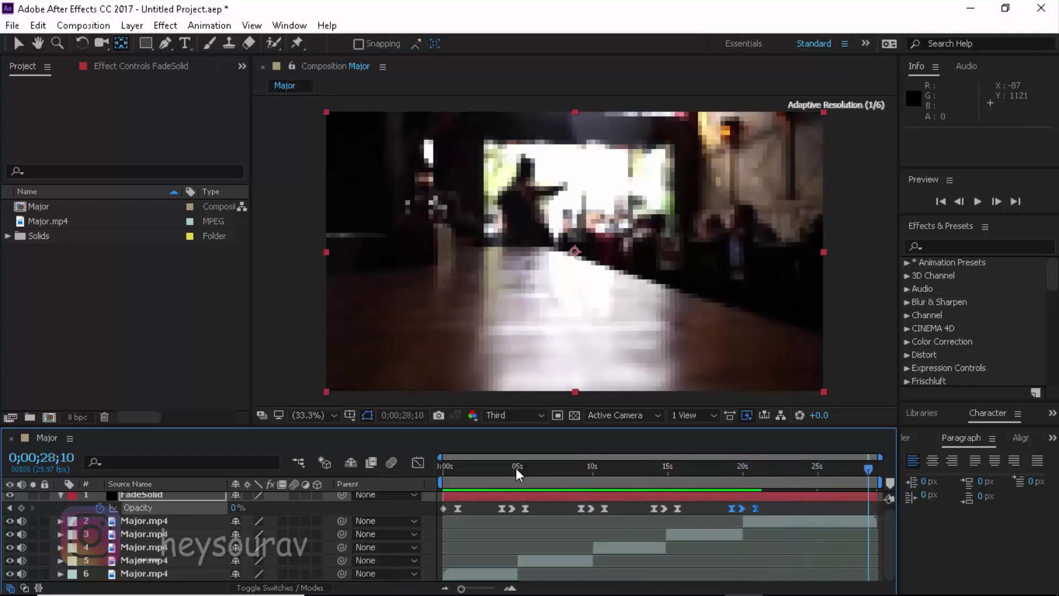
# Step: Add a 0% opacity keyframe to FadeSolid at 0;00;28;04 and nudge it earlier to 0;00;27;25
pyautogui.moveTo(868, 469); pyautogui.dragTo(866, 469)
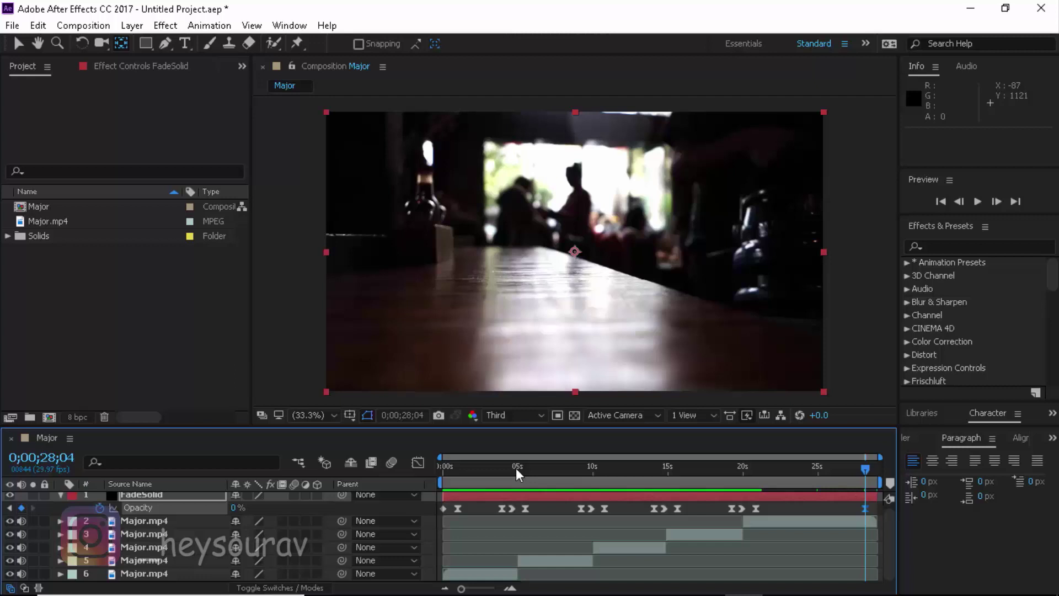
pyautogui.hotkey('alt', 'Left')
pyautogui.hotkey('alt', 'Left')
pyautogui.hotkey('alt', 'Left')
pyautogui.hotkey('alt', 'Left')
pyautogui.hotkey('alt', 'Left')
pyautogui.hotkey('alt', 'Left')
pyautogui.hotkey('alt', 'Left')
pyautogui.hotkey('alt', 'Left')
pyautogui.hotkey('alt', 'Left')
pyautogui.press('space')
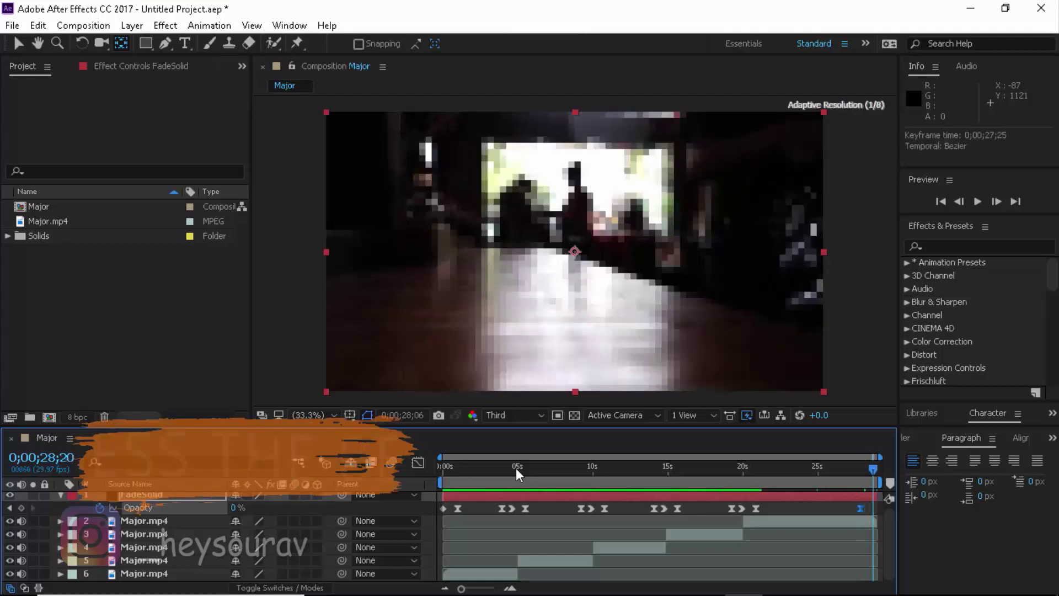
# Step: Set FadeSolid's opacity to 100% at 0;00;28;28 to finish the closing fade to black
pyautogui.write('10')
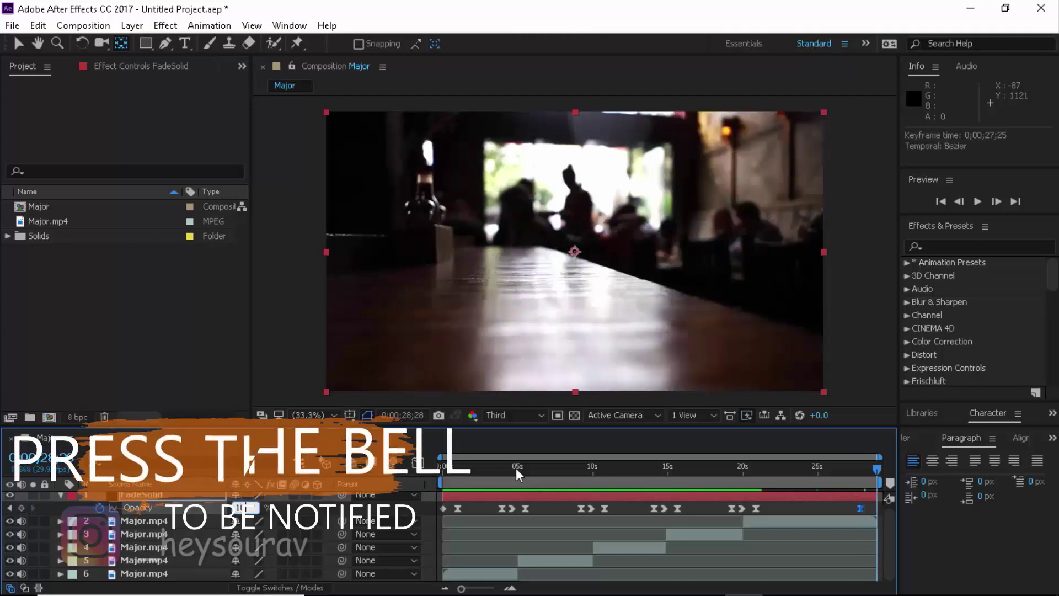
pyautogui.write('0')
pyautogui.press('Return')
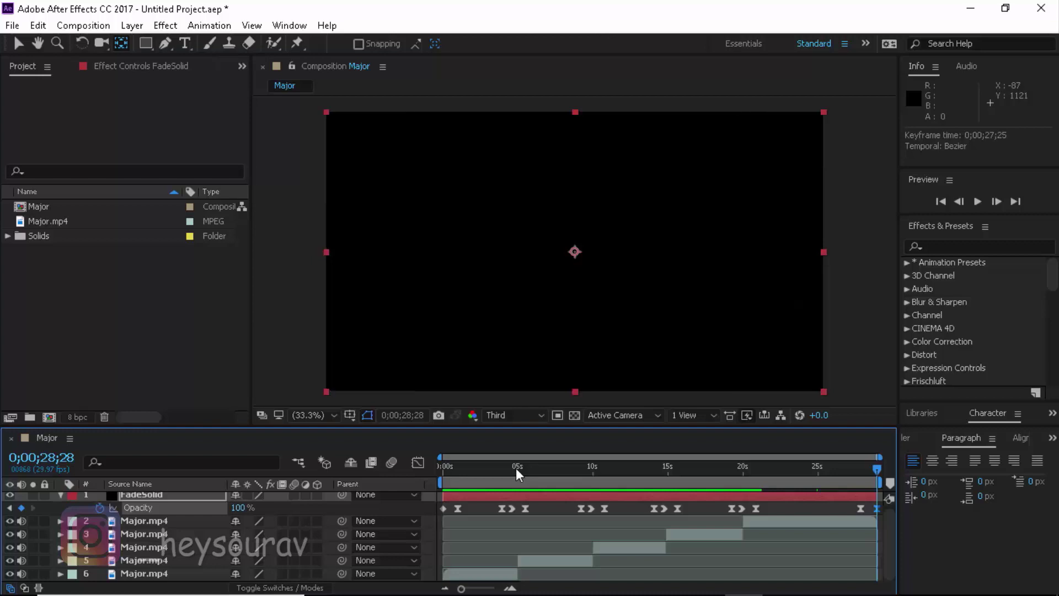
# Step: Nudge the 0% opacity keyframe of the closing fade three frames later
pyautogui.hotkey('alt', 'Right')
pyautogui.hotkey('alt', 'Right')
pyautogui.hotkey('alt', 'Right')
# Step: Preview the composition, place the playhead at 0;00;26;28 and collapse FadeSolid's keyframed properties
pyautogui.press('space')
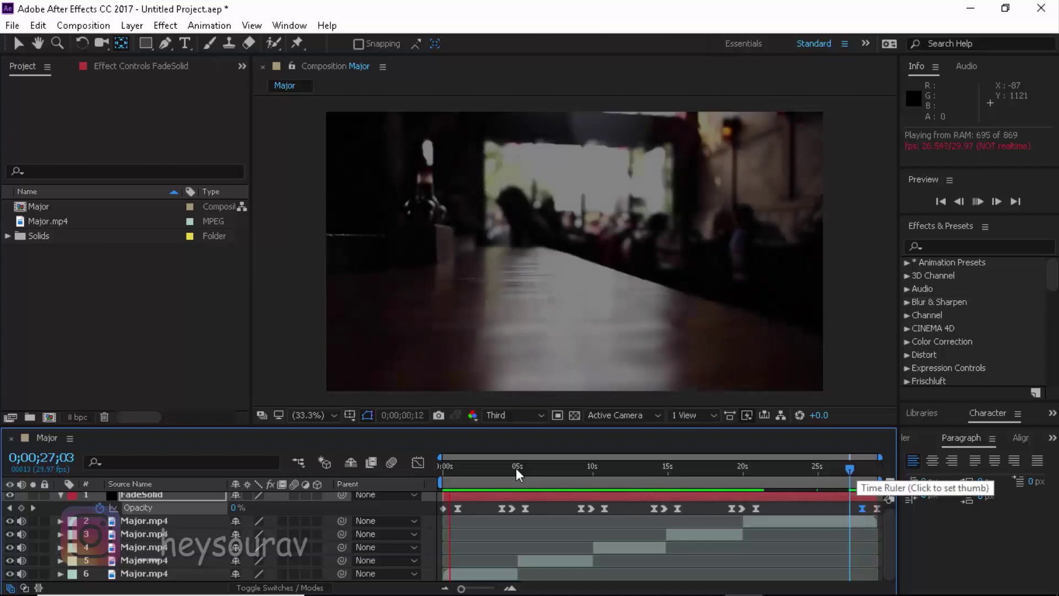
pyautogui.press('space')
pyautogui.press('pageup')
pyautogui.press('pageup')
pyautogui.press('pageup')
pyautogui.press('pageup')
pyautogui.press('pageup')
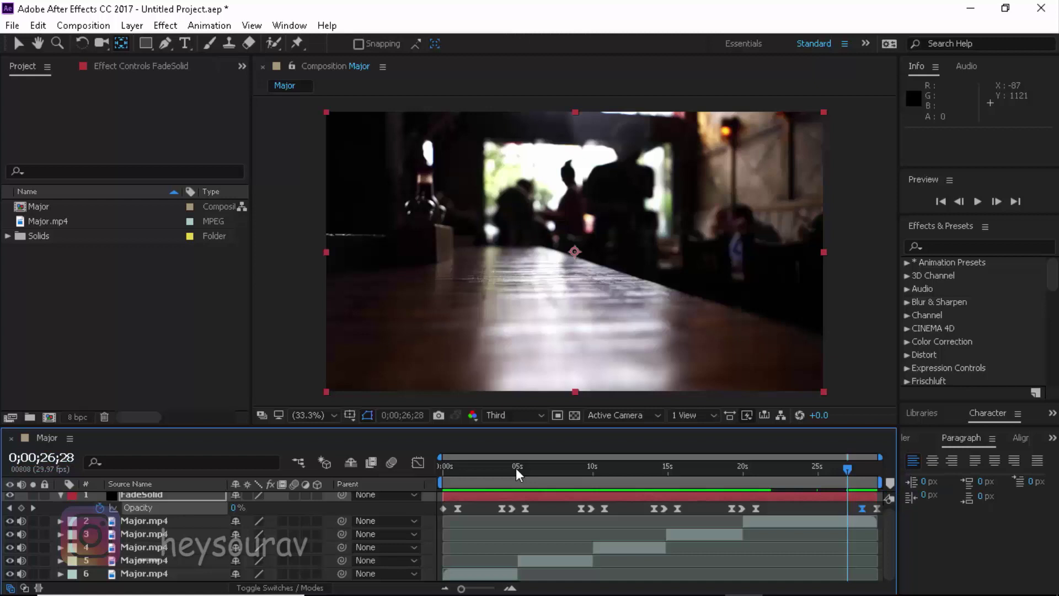
pyautogui.press('u')
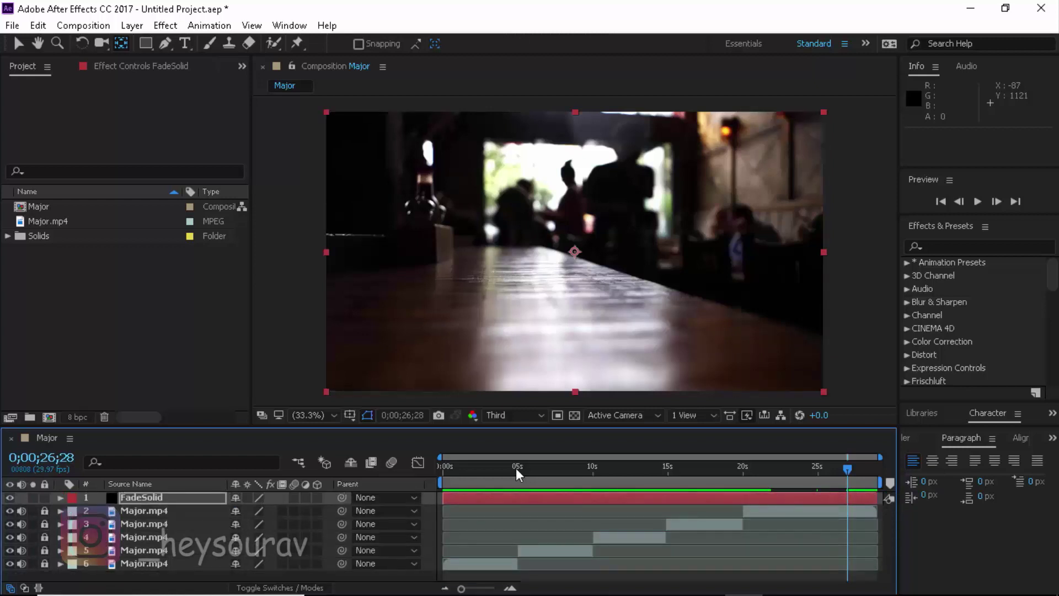
# Step: Unlock the five Major.mp4 layers, parent each of them to FadeSolid, and lock them again
pyautogui.hotkey('ctrl', 'a')
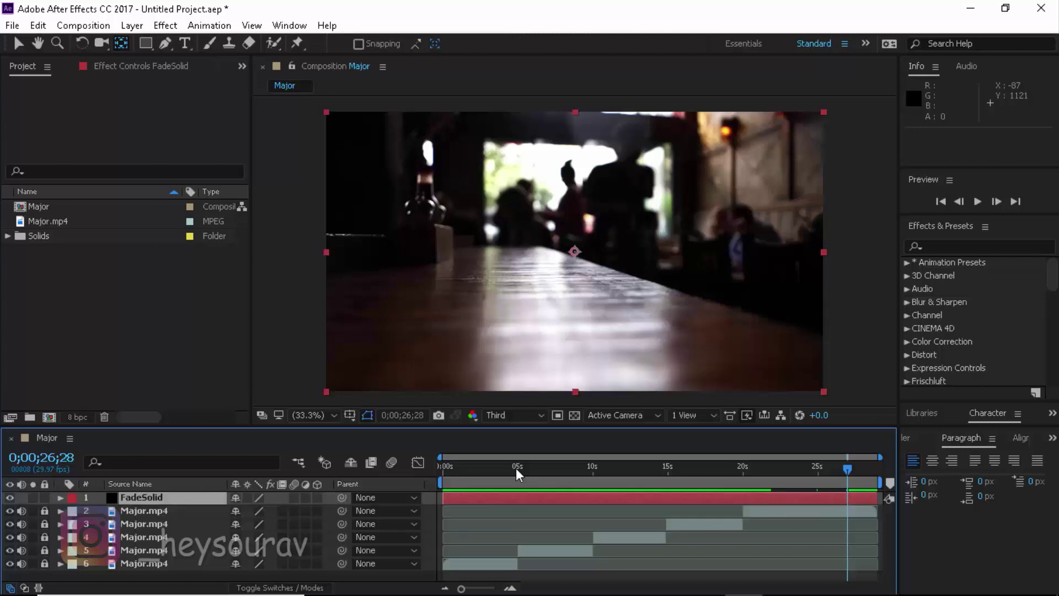
pyautogui.moveTo(342, 511); pyautogui.dragTo(174, 499)
pyautogui.moveTo(309, 525); pyautogui.dragTo(141, 497)
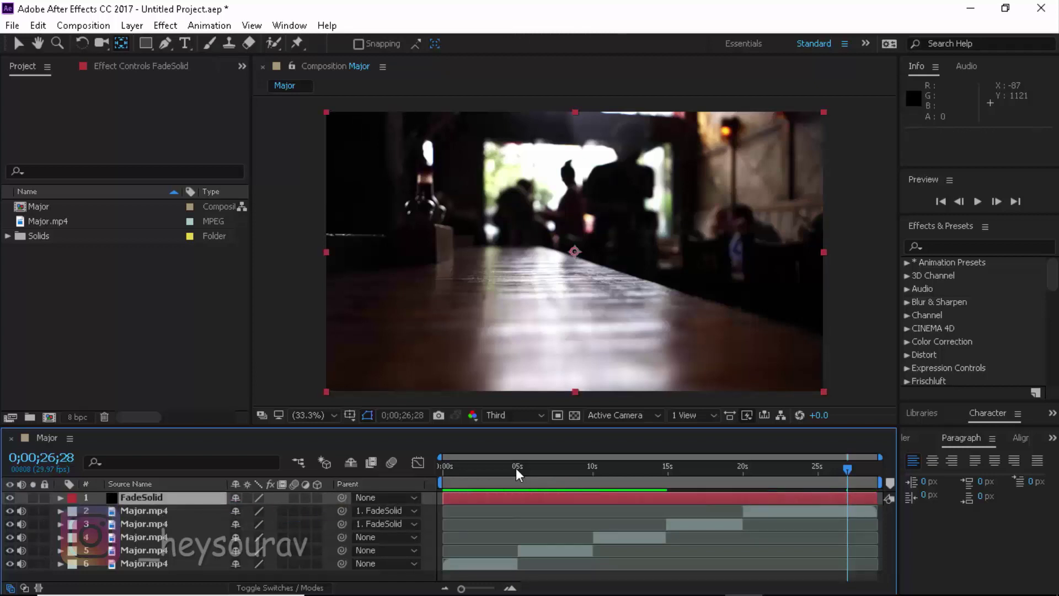
pyautogui.moveTo(342, 537); pyautogui.dragTo(141, 497)
pyautogui.moveTo(342, 564)
pyautogui.mouseDown()
pyautogui.moveTo(232, 546)
pyautogui.moveTo(142, 497)
pyautogui.mouseUp()
pyautogui.moveTo(45, 511); pyautogui.dragTo(45, 564)
# Step: Test the parenting by moving FadeSolid around the composition with the Selection tool, and undo the moves
pyautogui.click(154, 498)
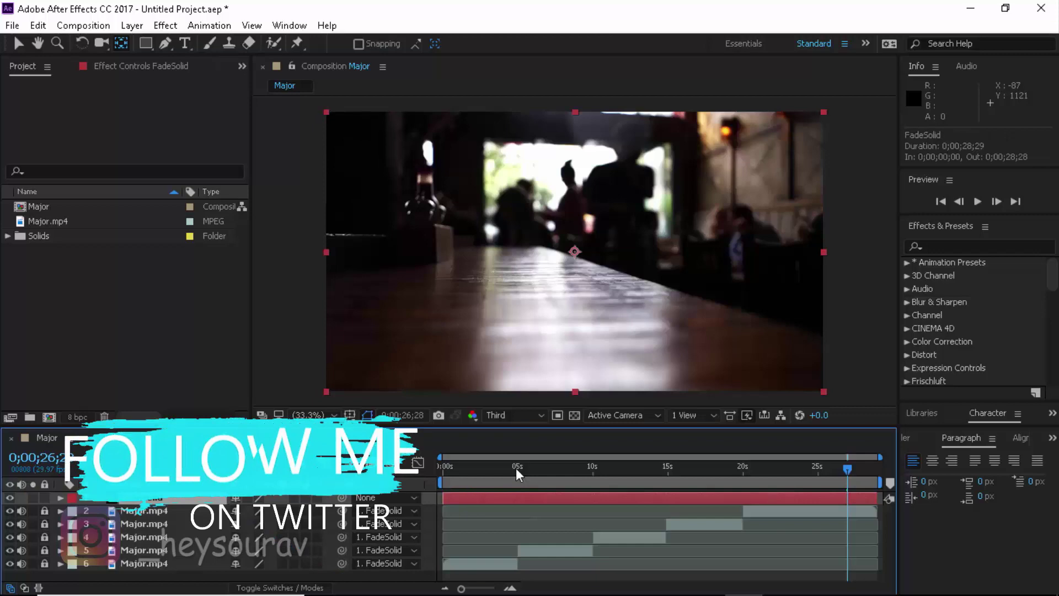
pyautogui.click(587, 244)
pyautogui.click(12, 25)
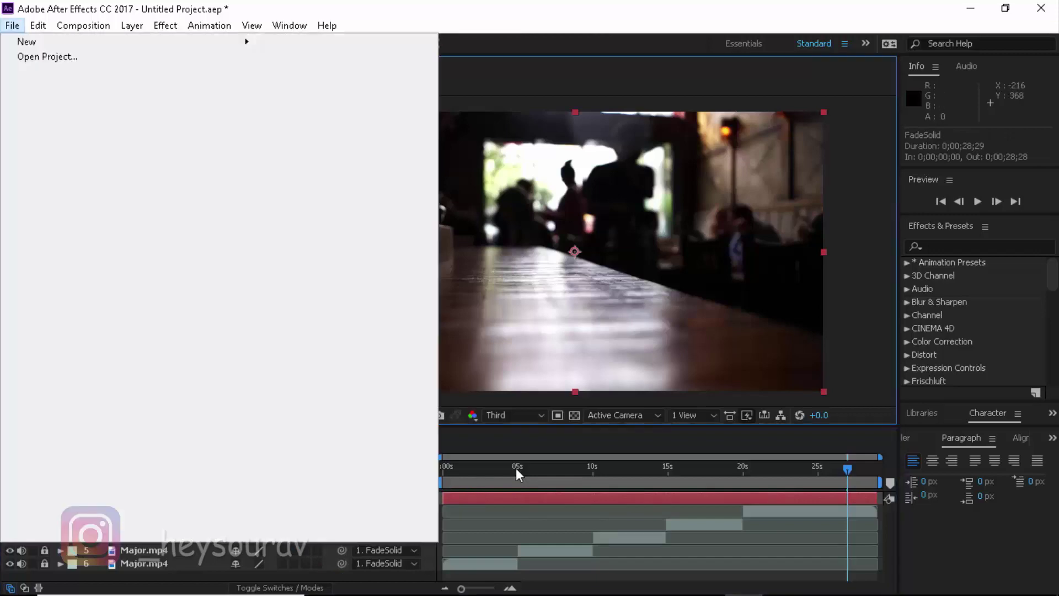
pyautogui.click(12, 25)
pyautogui.click(19, 44)
pyautogui.moveTo(501, 250)
pyautogui.mouseDown()
pyautogui.moveTo(646, 244)
pyautogui.moveTo(554, 242)
pyautogui.moveTo(607, 276)
pyautogui.moveTo(523, 254)
pyautogui.mouseUp()
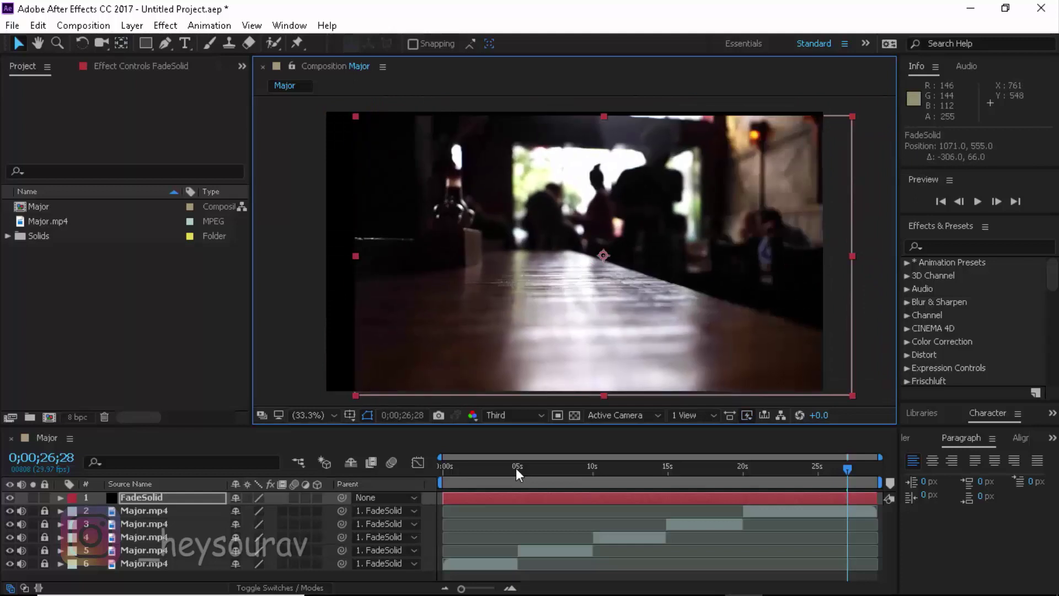
pyautogui.hotkey('ctrl', 'z')
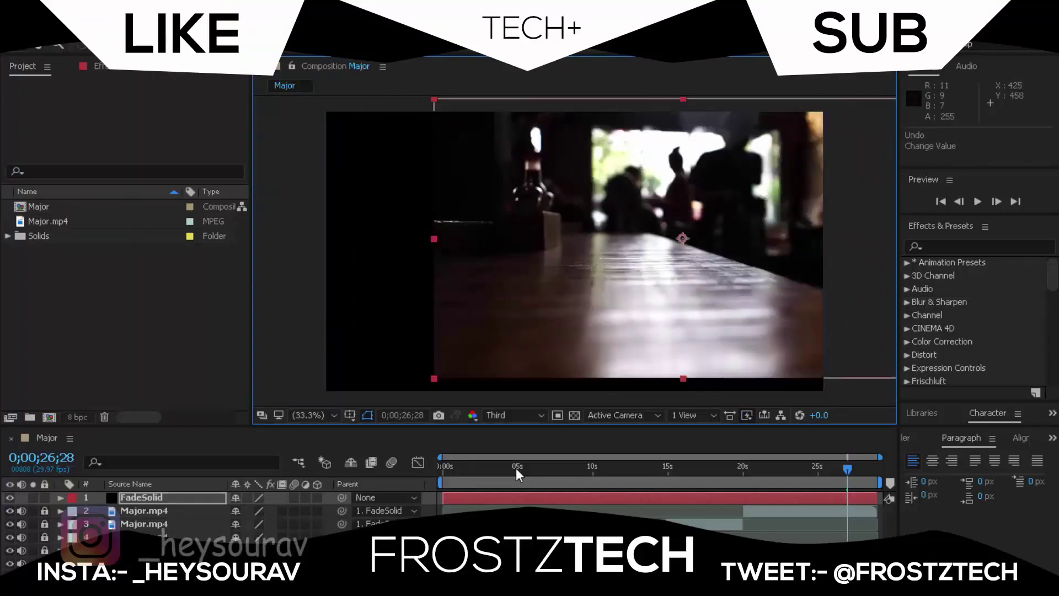
pyautogui.hotkey('ctrl', 'z')
pyautogui.click(517, 475)
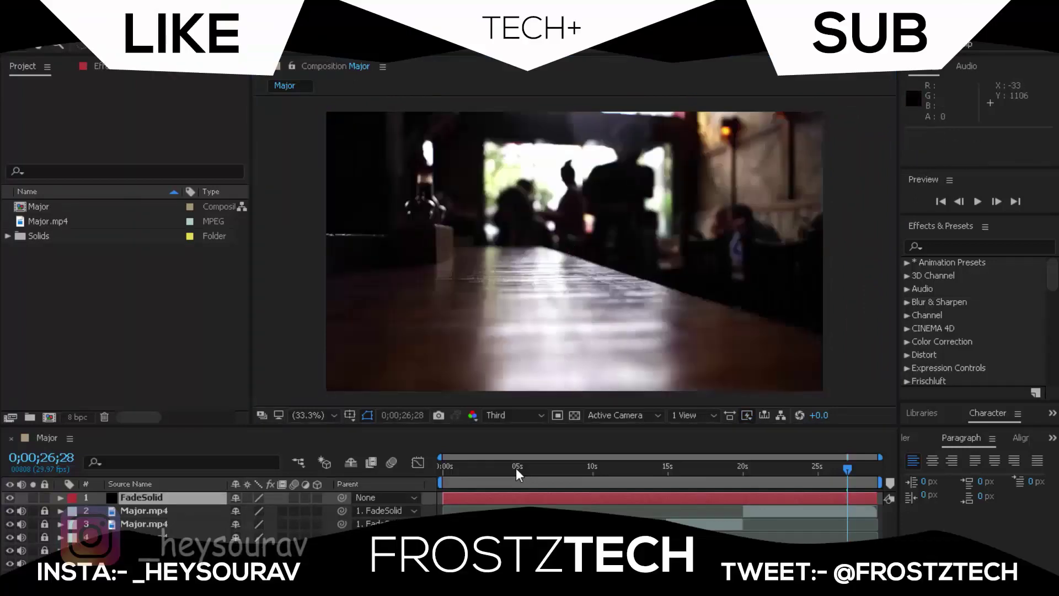